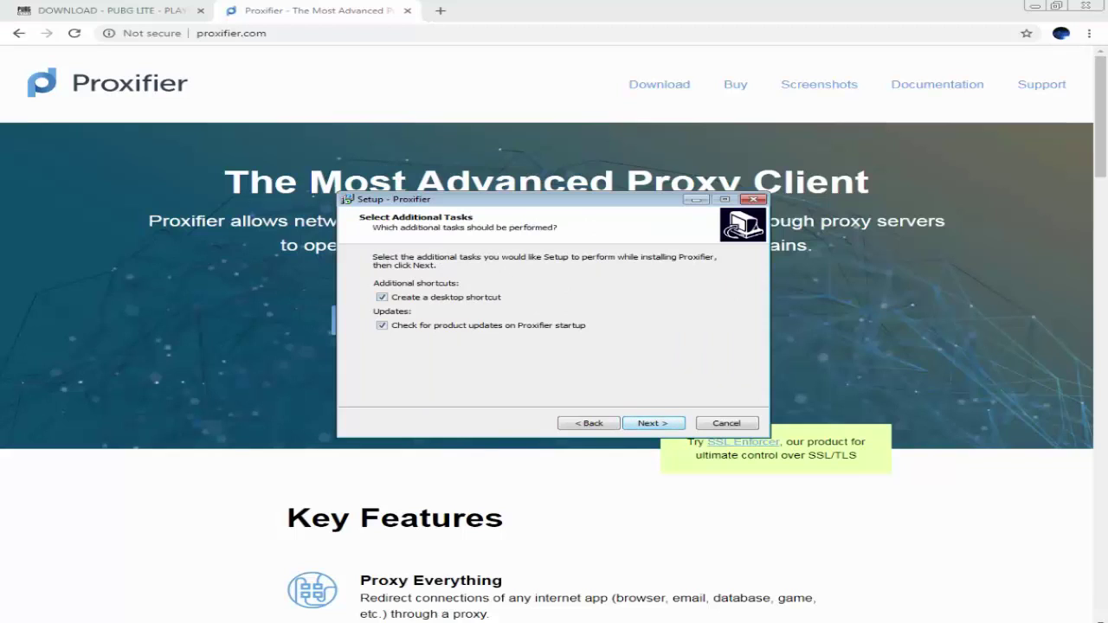
- Complete the Proxifier installation with a desktop shortcut and product update checks enabled
key(Return)
key(Return)
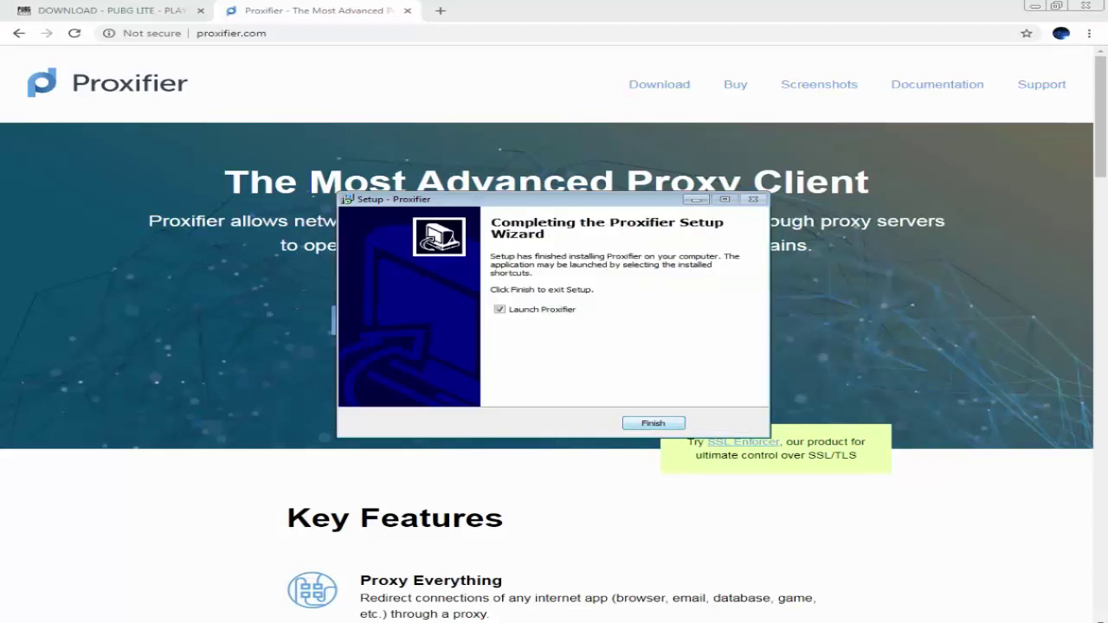
key(Return)
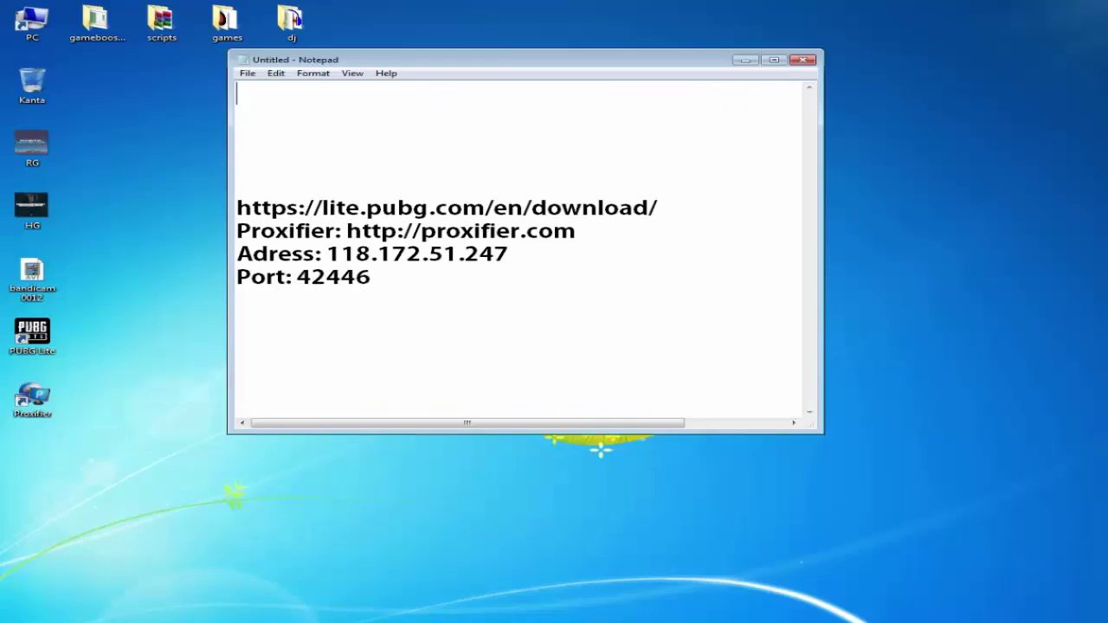
- Delete the PUBG Lite and Proxifier link lines from the note, keeping the address and port
drag(577, 232, 237, 209)
key(Delete)
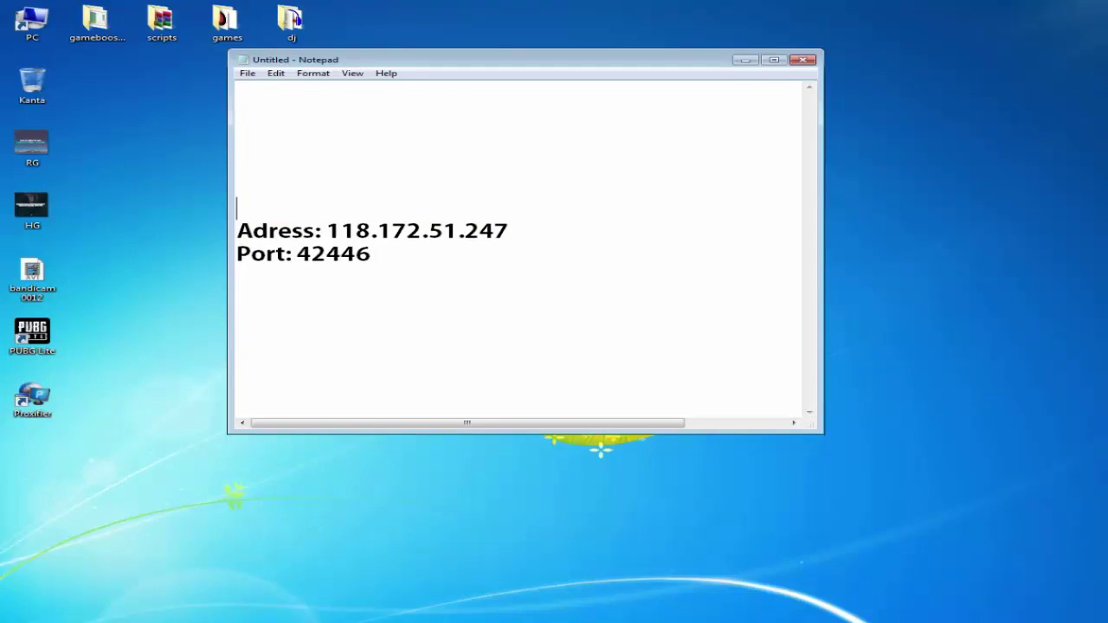
- Launch Proxifier in evaluation mode, move its window beside the note and open the proxy servers settings
double_click(32, 399)
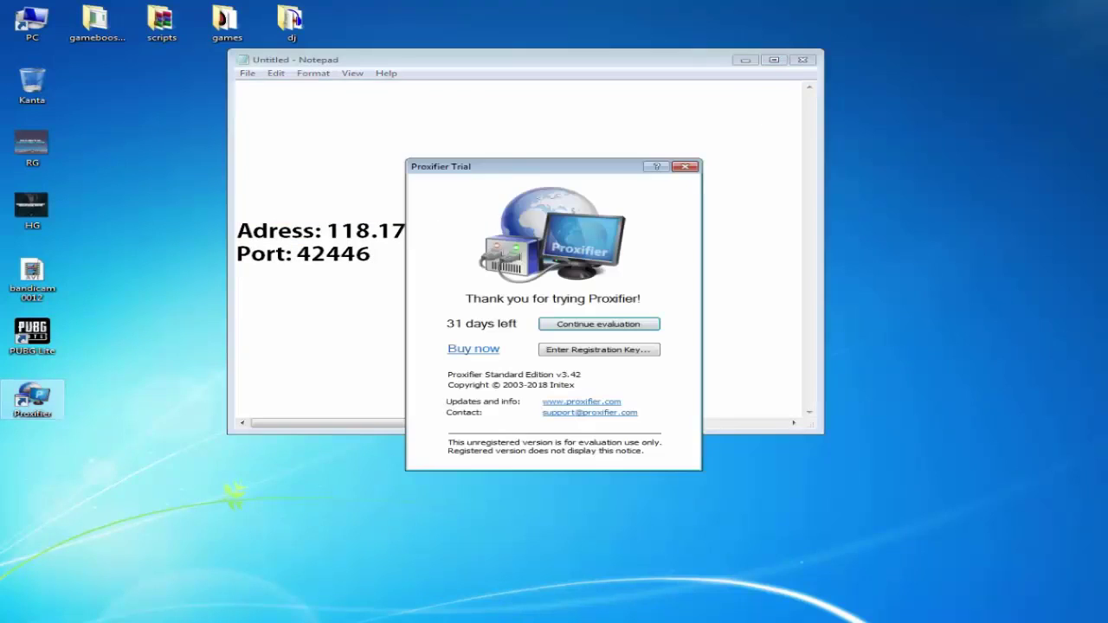
click(598, 323)
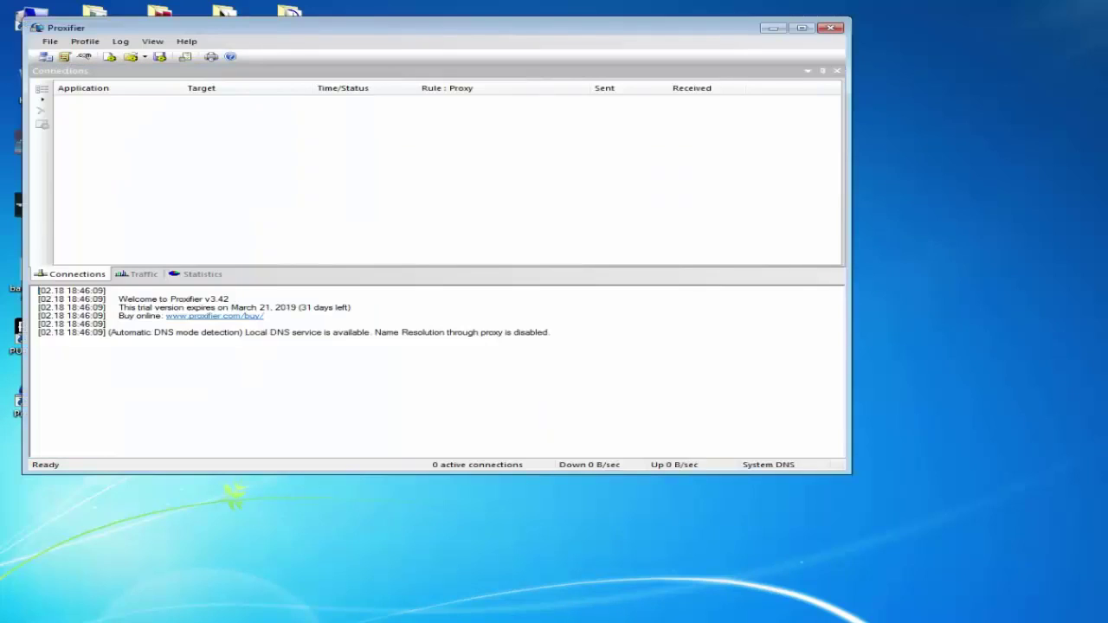
drag(236, 27, 675, 24)
click(524, 37)
key(Down)
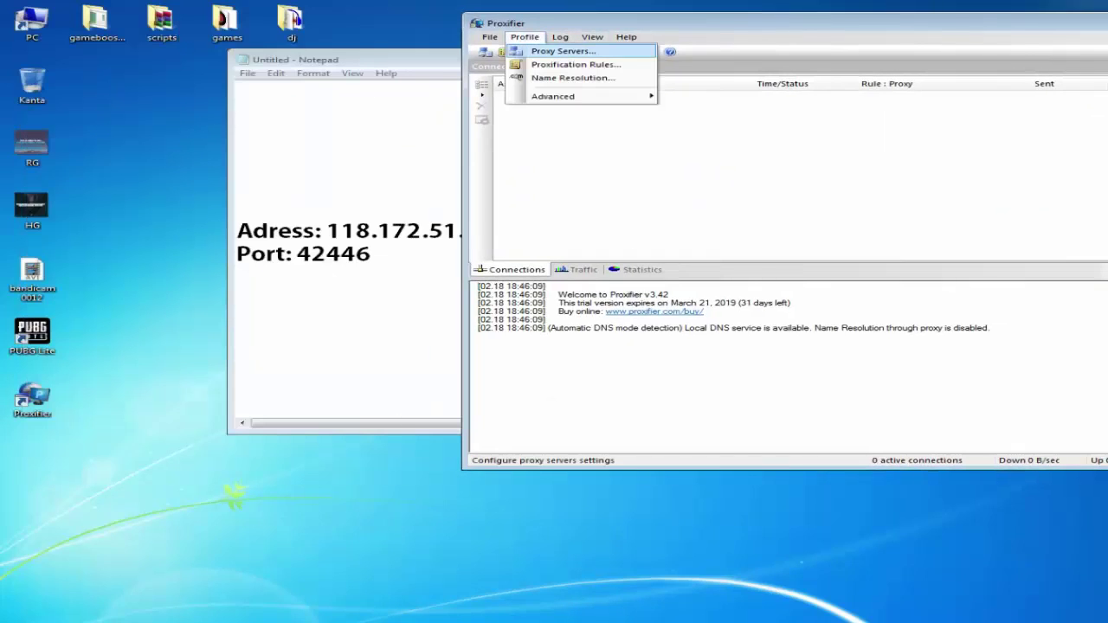
key(Return)
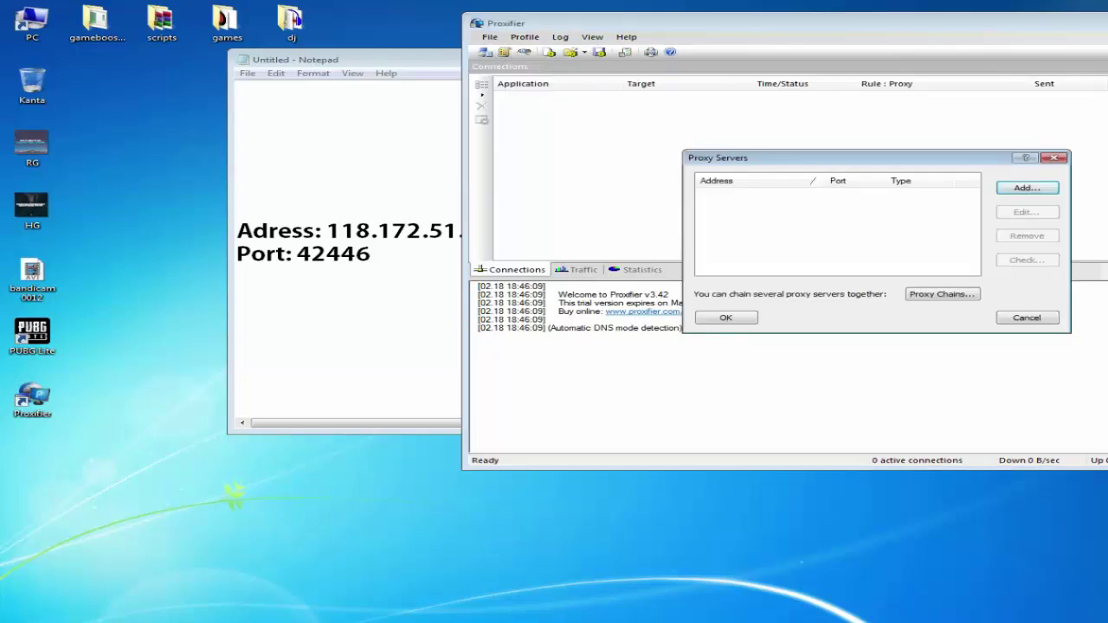
- In Notepad, write the temporary note "go profile and proxy server and click add" above the address and erase it
key(alt+Tab)
text(go profi)
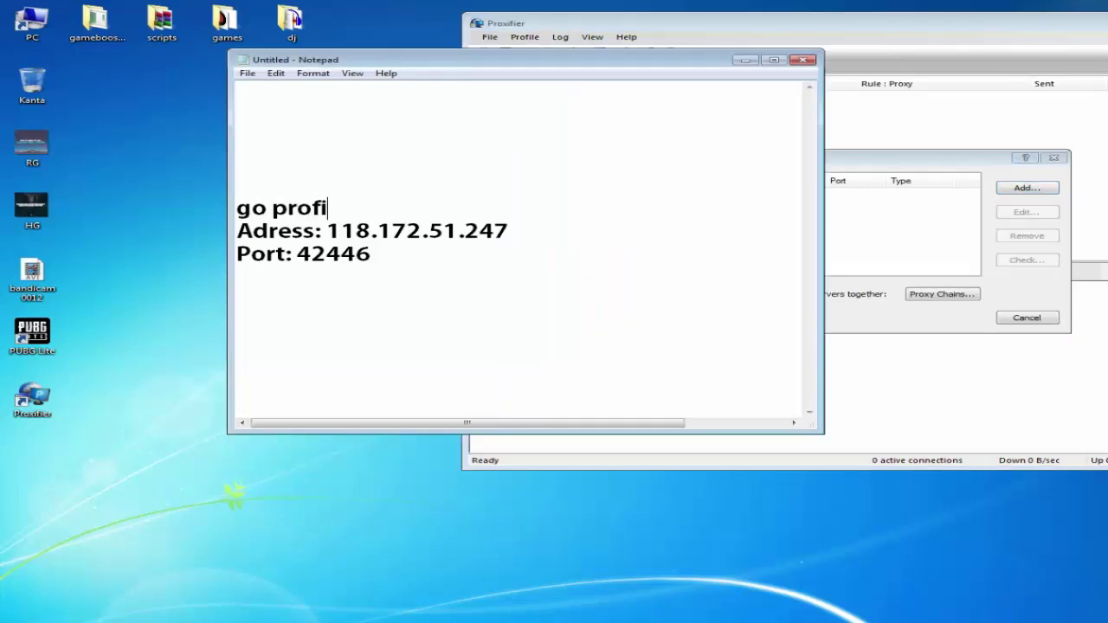
text(le and proxy server)
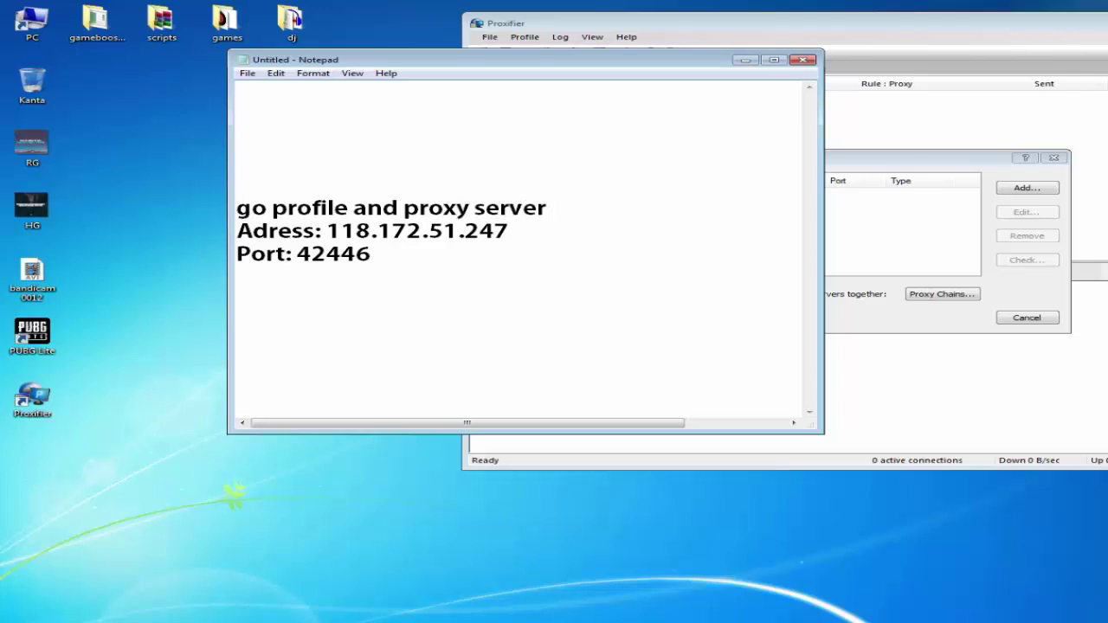
text( and kli)
key(BackSpace)
key(BackSpace)
key(BackSpace)
text(click add)
key(BackSpace)
key(BackSpace)
key(BackSpace)
key(BackSpace)
key(BackSpace)
key(BackSpace)
key(BackSpace)
key(BackSpace)
key(BackSpace)
key(BackSpace)
key(BackSpace)
key(BackSpace)
key(BackSpace)
key(BackSpace)
key(BackSpace)
key(BackSpace)
key(BackSpace)
key(BackSpace)
key(BackSpace)
key(BackSpace)
key(BackSpace)
key(BackSpace)
key(BackSpace)
key(BackSpace)
key(BackSpace)
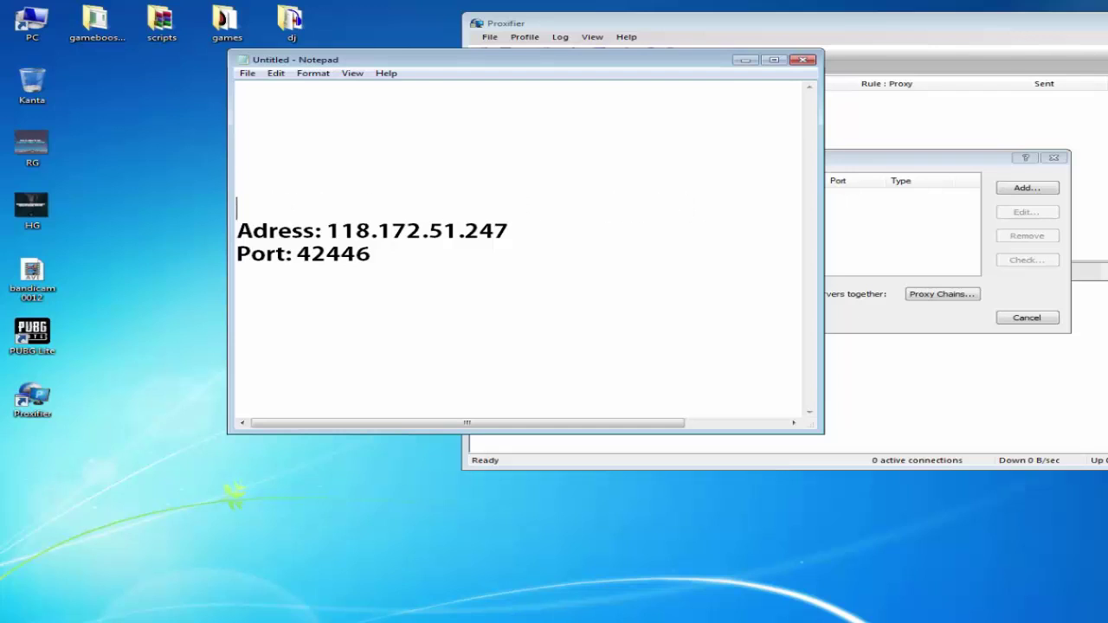
- Start adding a new proxy server in Proxifier
click(1028, 188)
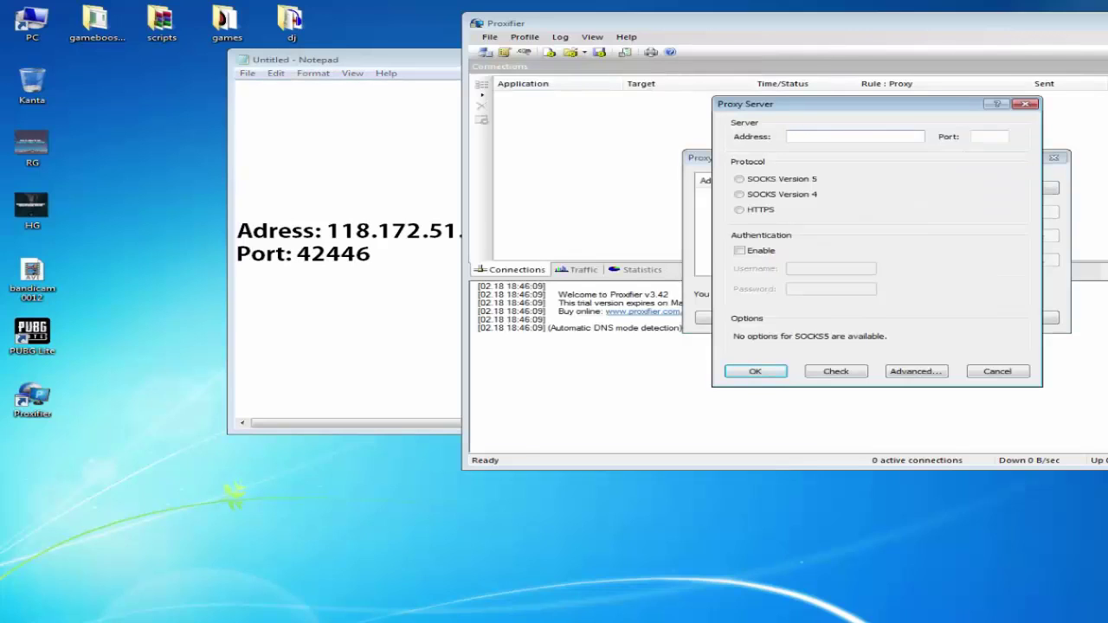
- In Notepad, write temporary notes about putting in this IP and port and copying from the description, and erase them
key(alt+Tab)
text(put this ip na)
key(BackSpace)
key(BackSpace)
text(and port is)
key(BackSpace)
text(n desc)
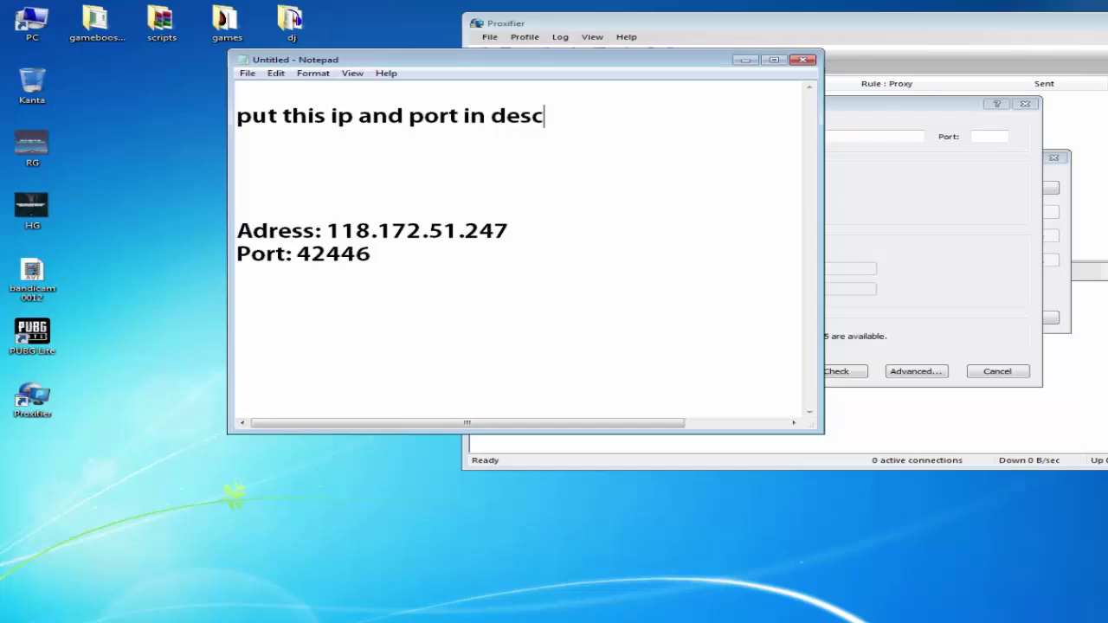
key(BackSpace)
key(BackSpace)
key(BackSpace)
key(BackSpace)
key(BackSpace)
key(BackSpace)
key(BackSpace)
key(BackSpace)
key(BackSpace)
text(t)
key(Return)
text(copy from desc)
key(BackSpace)
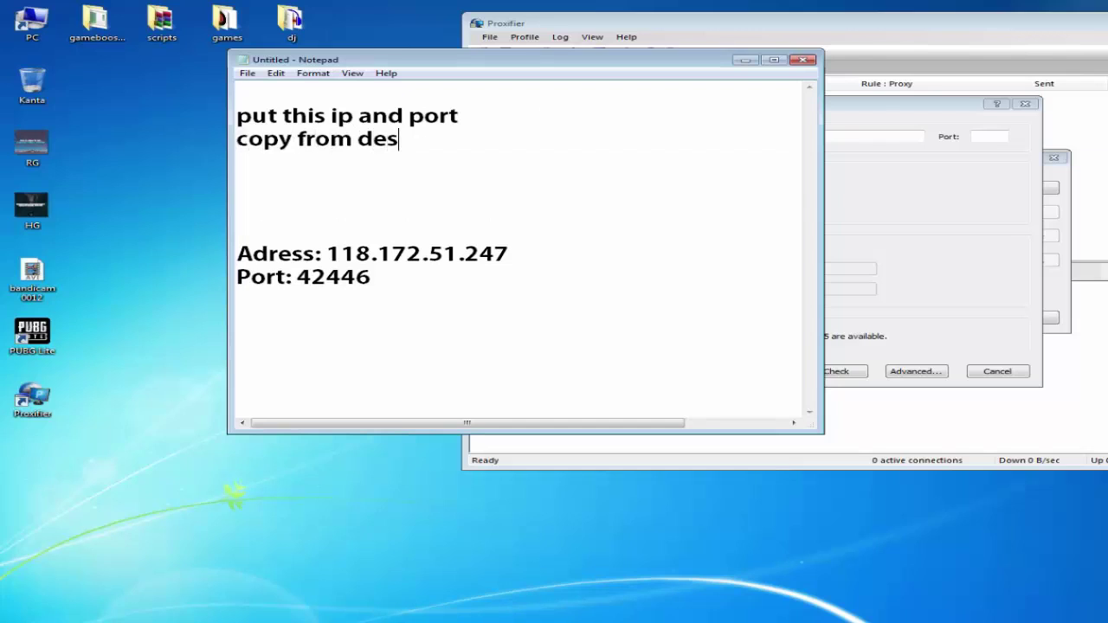
key(BackSpace)
key(BackSpace)
key(BackSpace)
key(BackSpace)
key(BackSpace)
key(BackSpace)
key(BackSpace)
key(BackSpace)
key(BackSpace)
key(BackSpace)
key(BackSpace)
key(BackSpace)
key(BackSpace)
key(BackSpace)
key(BackSpace)
key(BackSpace)
key(BackSpace)
key(BackSpace)
key(BackSpace)
key(BackSpace)
key(BackSpace)
key(BackSpace)
key(BackSpace)
- Enter proxy address 118.172.51.247 and port 42446 from the note, with SOCKS Version 4 as the protocol
drag(509, 231, 297, 254)
click(865, 137)
text(118.172.51.247)
key(ctrl+c)
key(alt+Tab)
key(Tab)
key(ctrl+v)
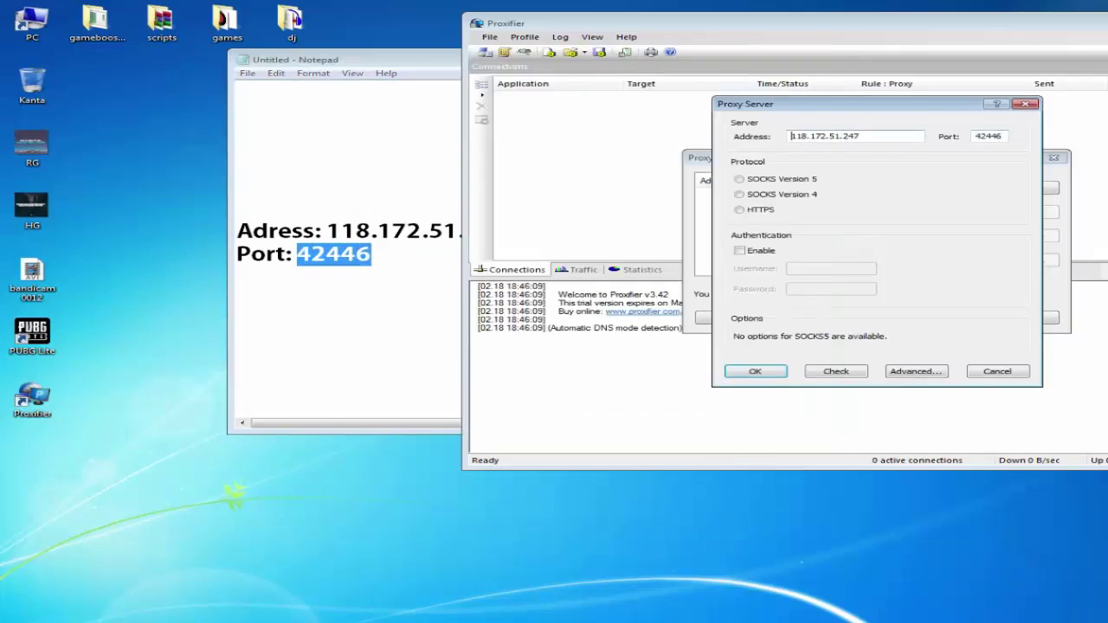
click(740, 195)
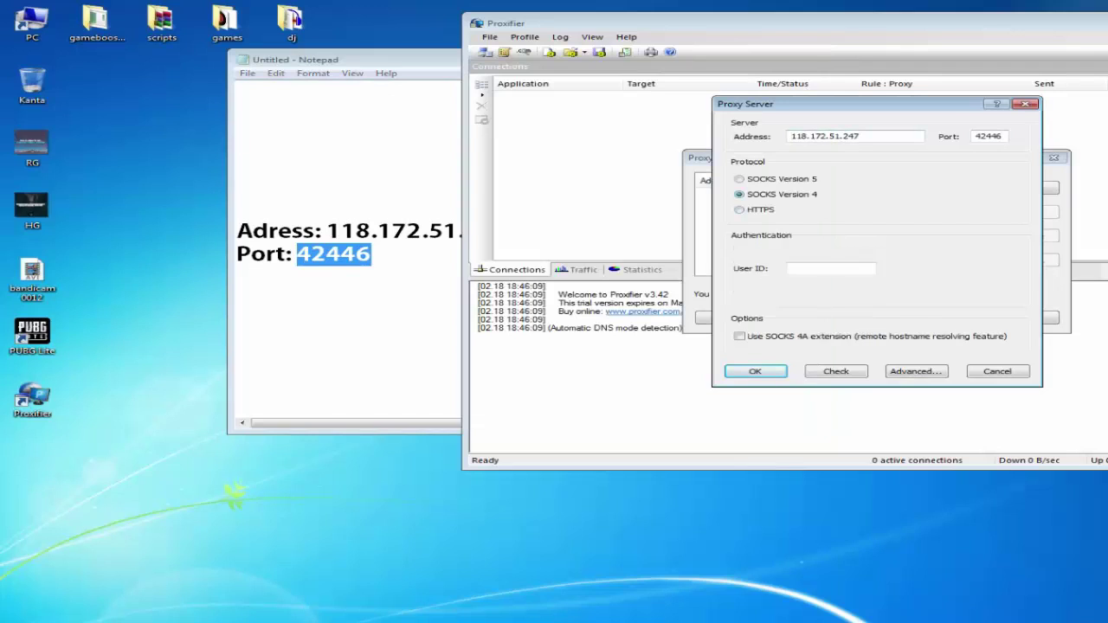
- In Notepad, write the temporary note "select sock 4 version" above the address and erase it
click(239, 139)
text(selec)
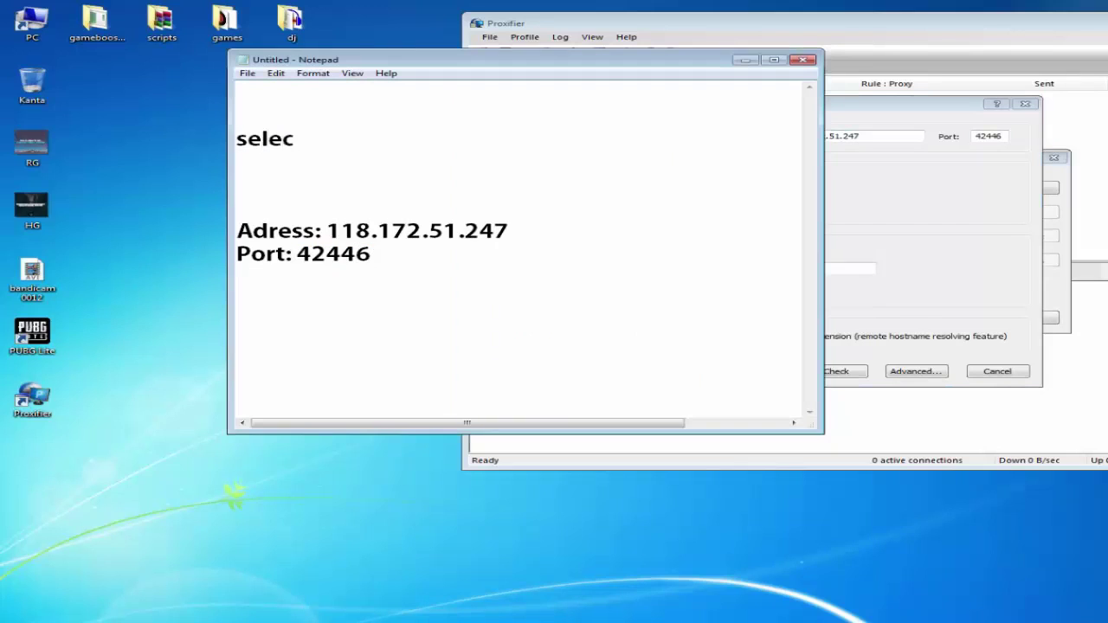
text(t sock 4 versio)
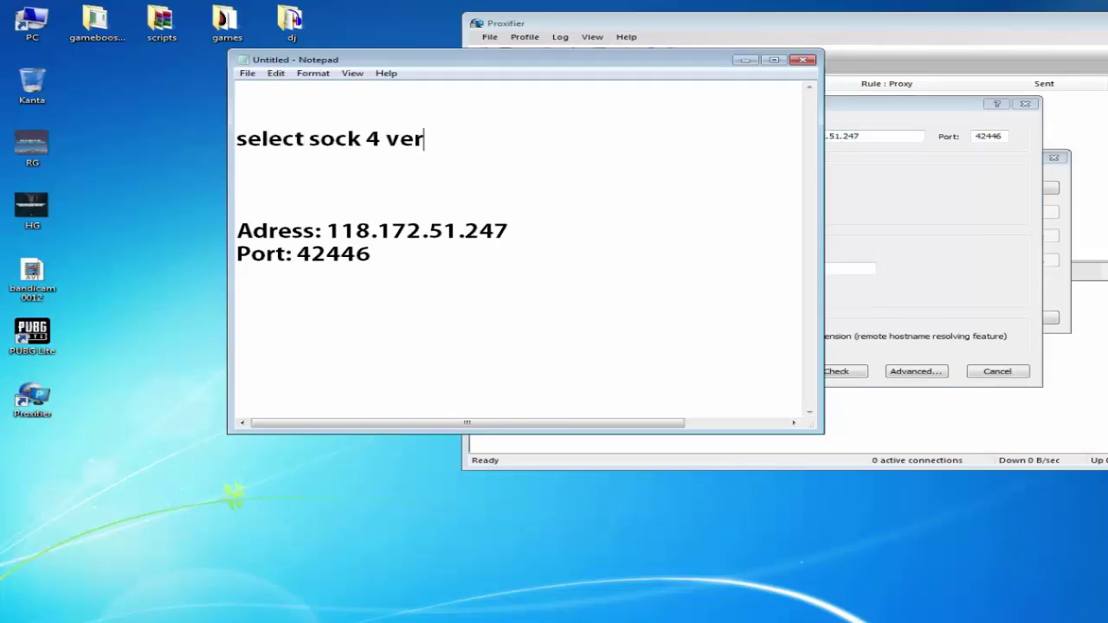
key(BackSpace)
key(BackSpace)
key(BackSpace)
key(BackSpace)
key(BackSpace)
key(BackSpace)
key(BackSpace)
key(BackSpace)
key(BackSpace)
key(BackSpace)
key(BackSpace)
key(BackSpace)
key(BackSpace)
key(BackSpace)
key(BackSpace)
key(BackSpace)
key(BackSpace)
key(BackSpace)
key(BackSpace)
key(BackSpace)
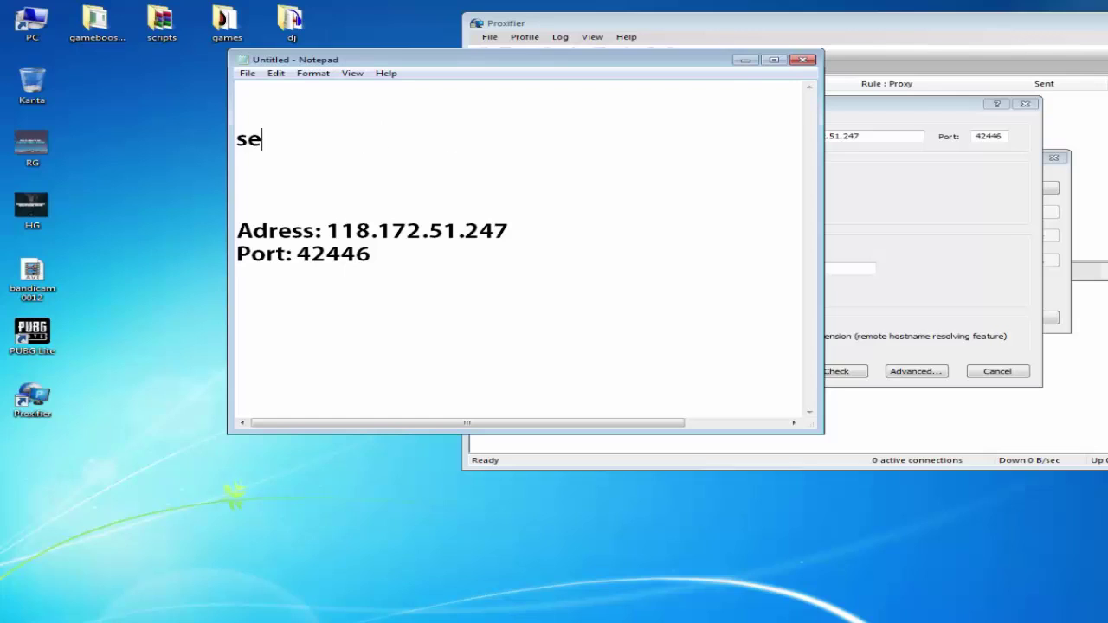
- Save the new proxy server in Proxifier, accept it as the default proxy and close the proxy servers list
key(alt+Tab)
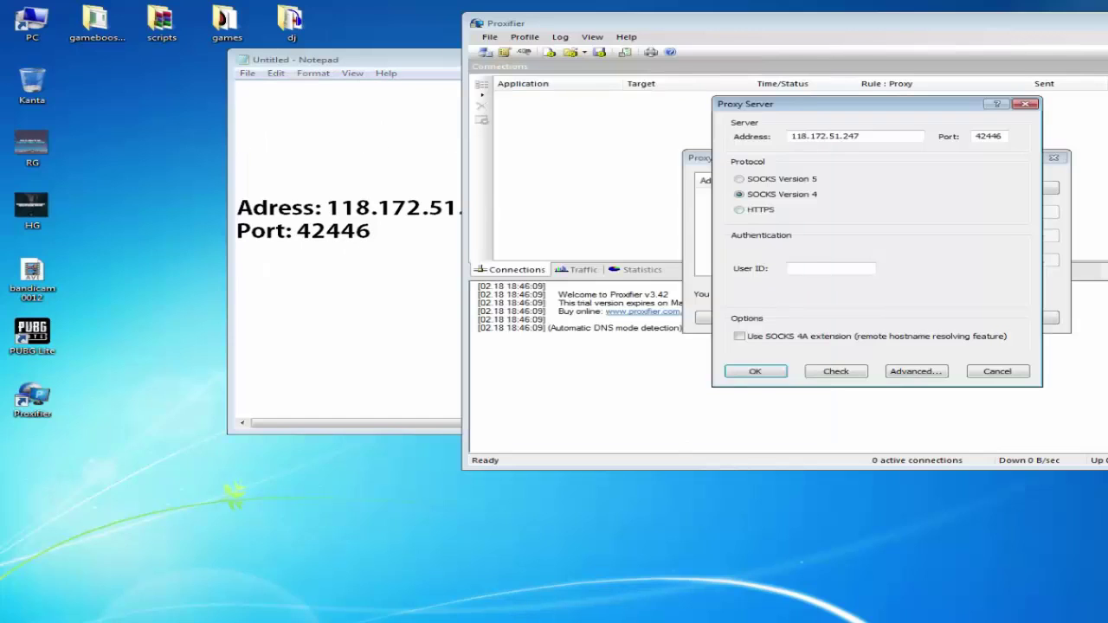
key(Return)
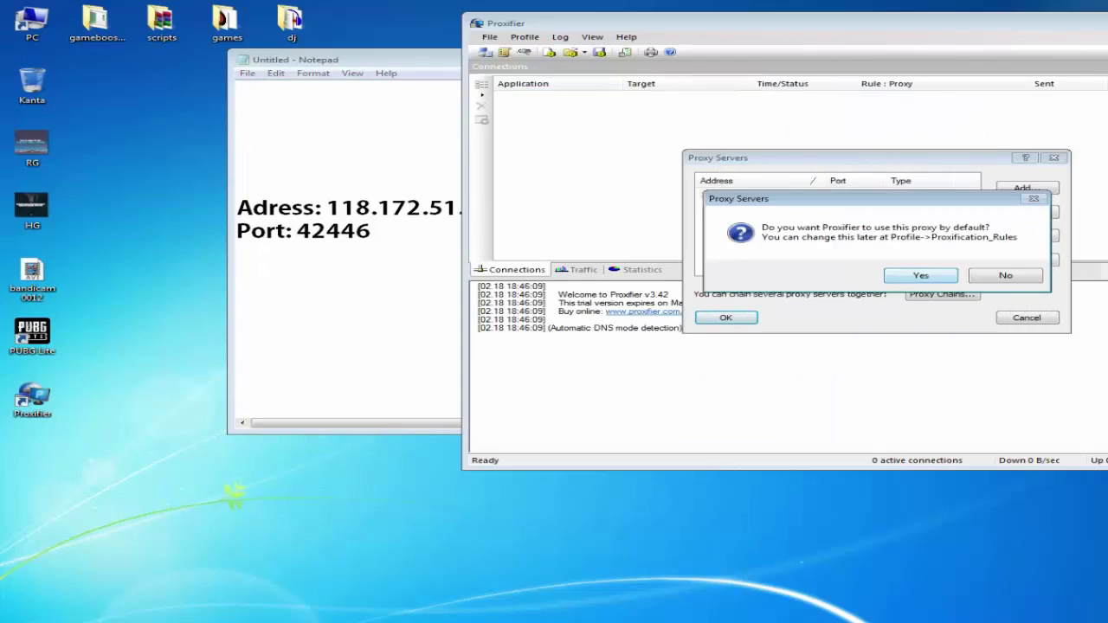
key(Return)
key(Return)
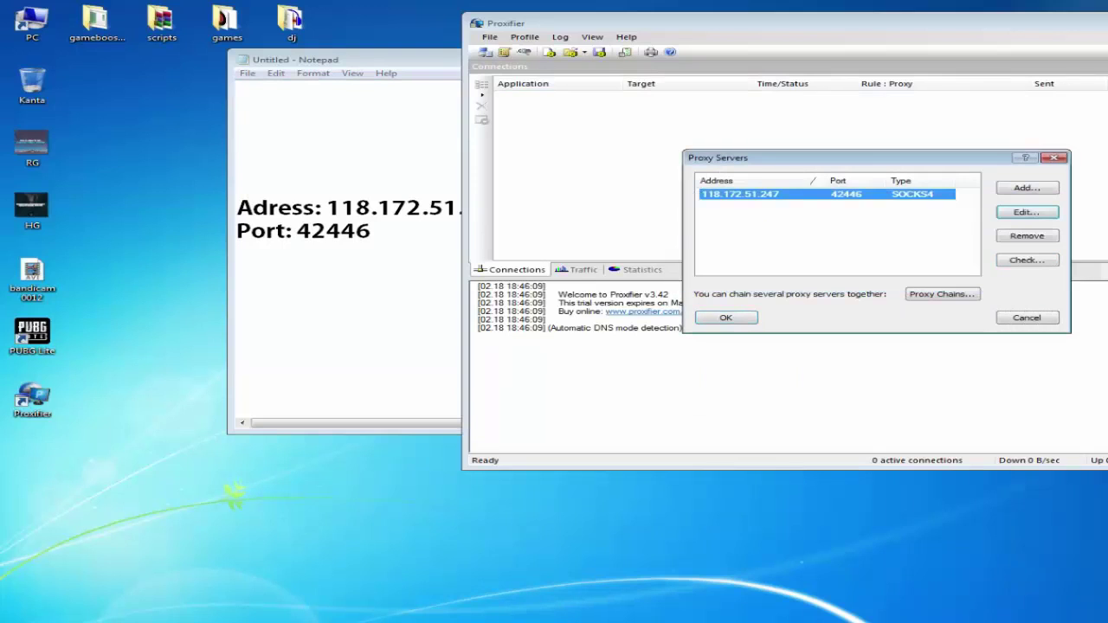
click(725, 318)
- In Notepad, add the temporary note "and press ok" on the first line
click(346, 93)
text(and press o)
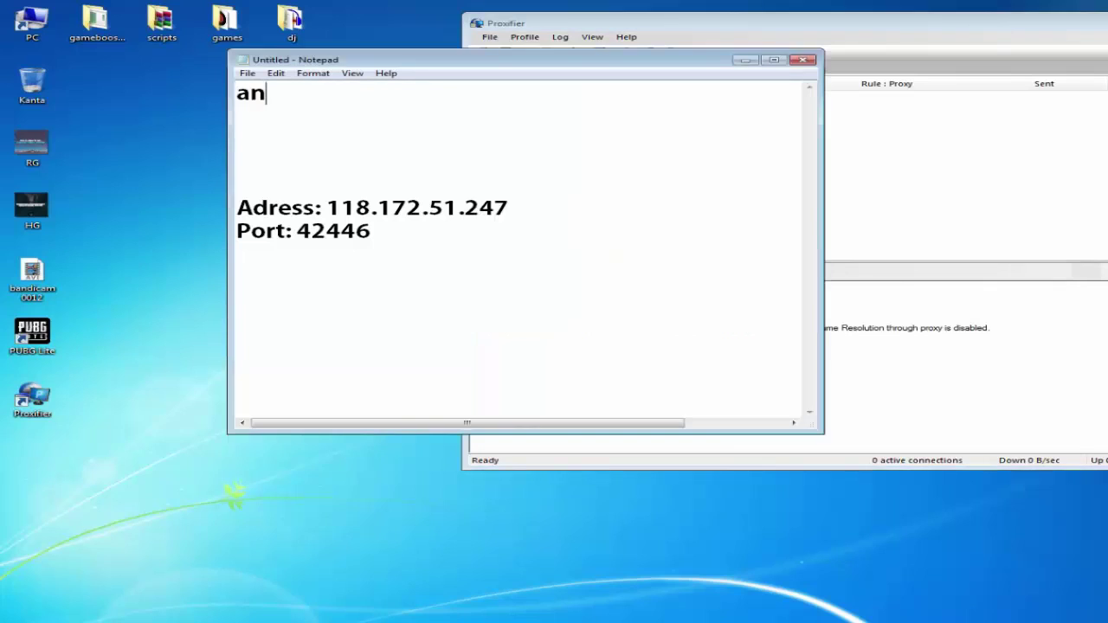
text(k)
key(Return)
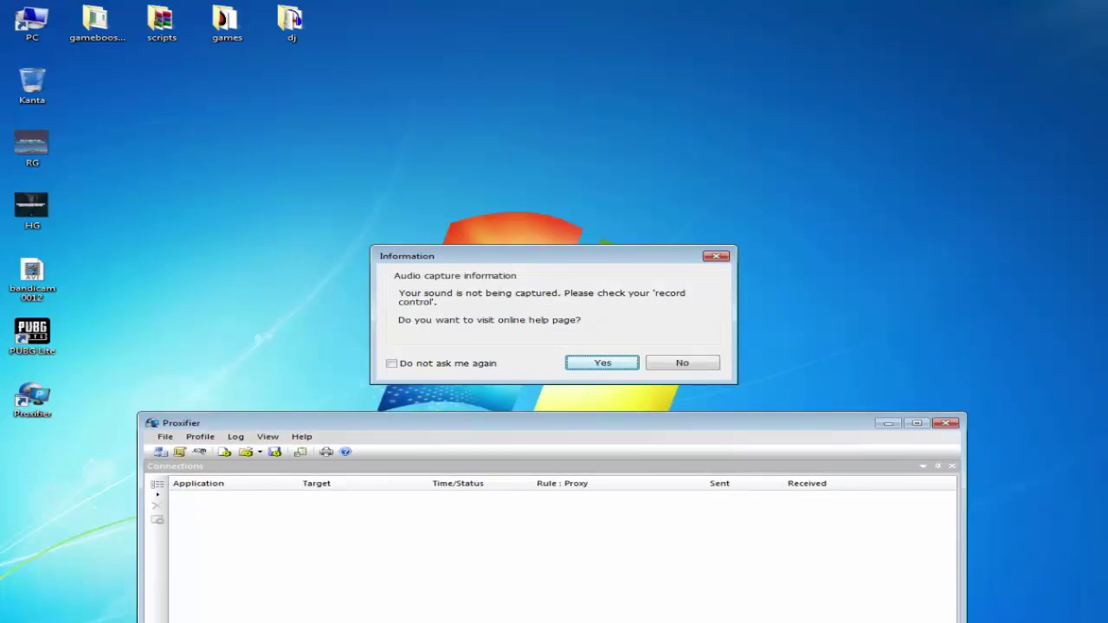
- Dismiss the audio capture notice through its online help page, close that page and minimize the browser
click(392, 363)
click(603, 362)
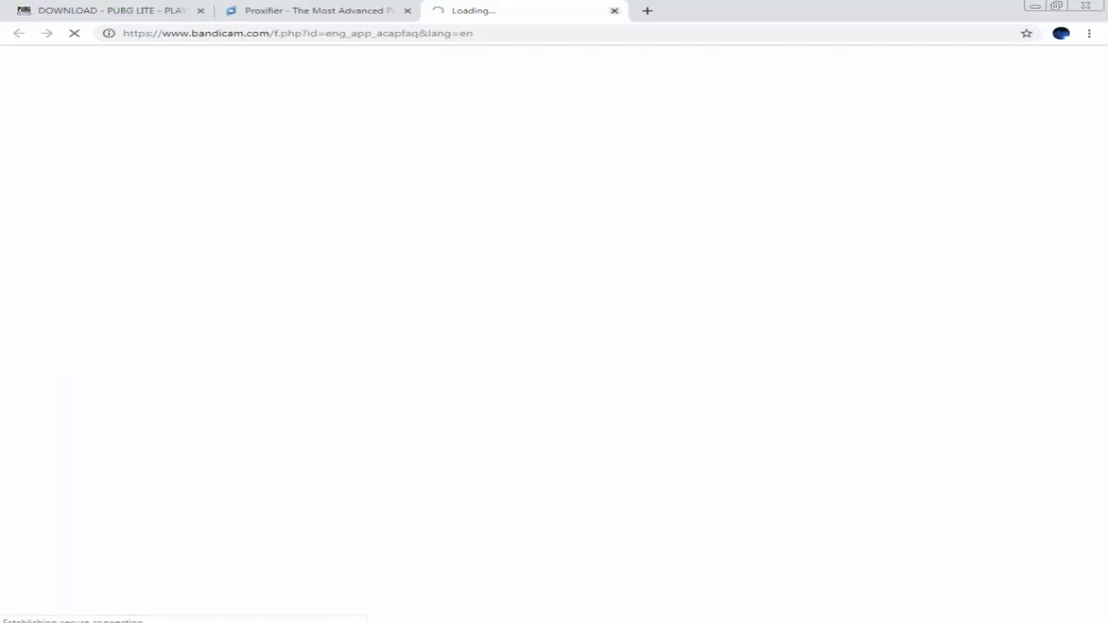
click(615, 10)
click(1035, 6)
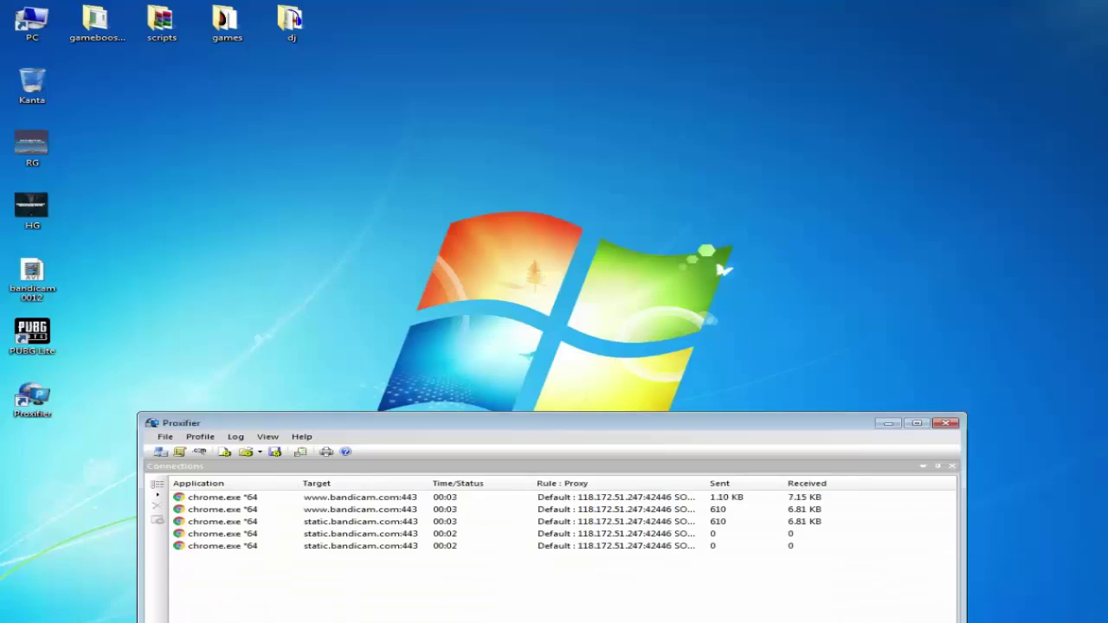
- In Notepad, write "but before opening launcher must change date time zone" on the first line
key(alt+Tab)
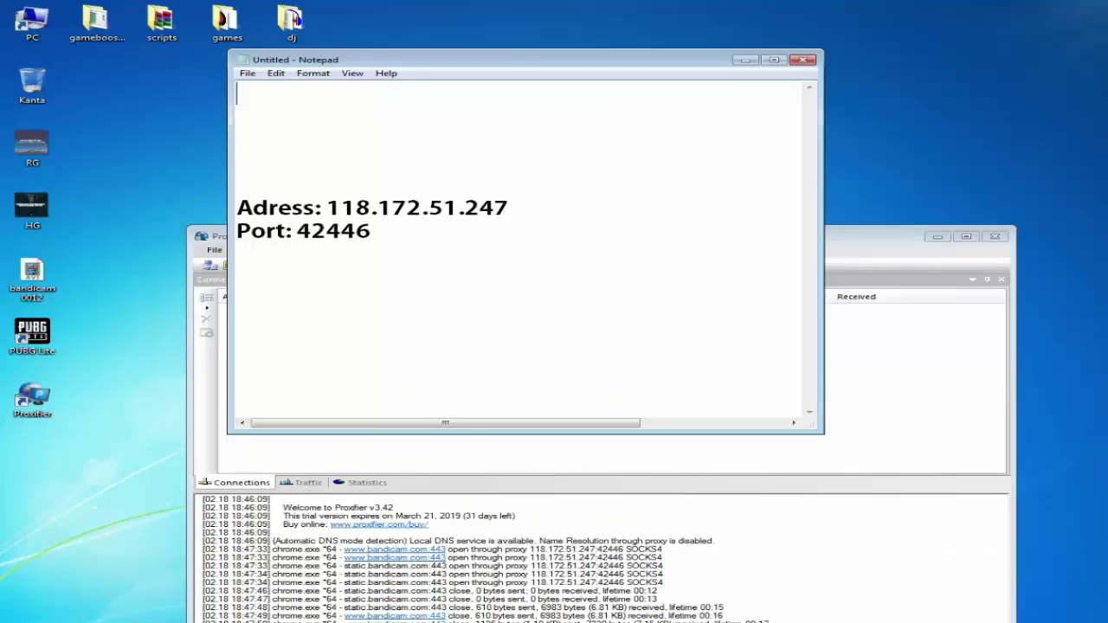
text(but before op)
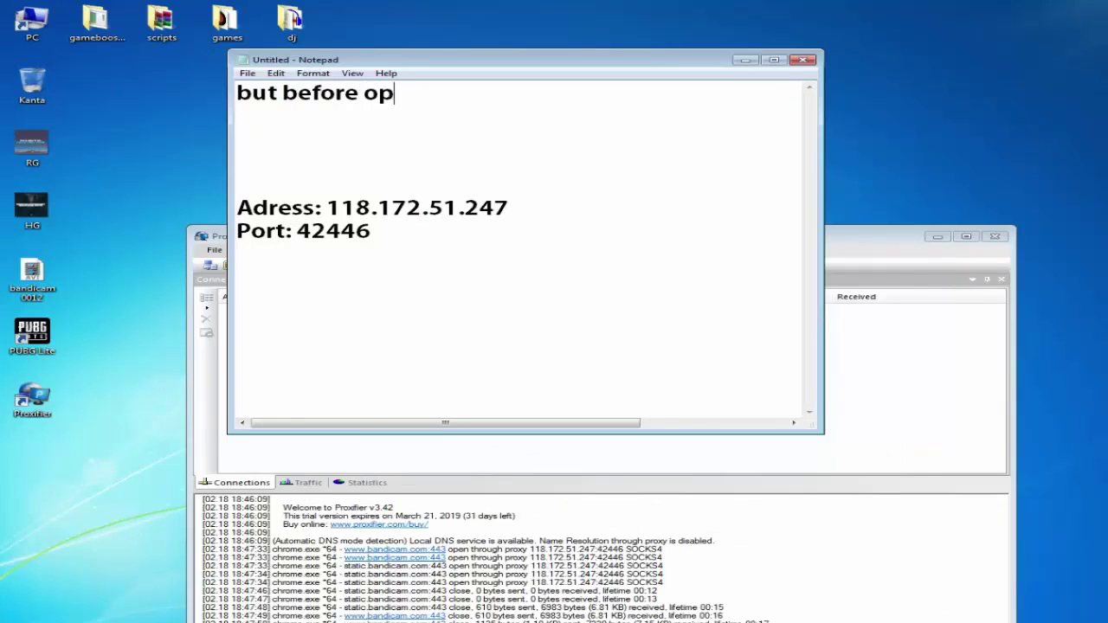
text(ening Iaun)
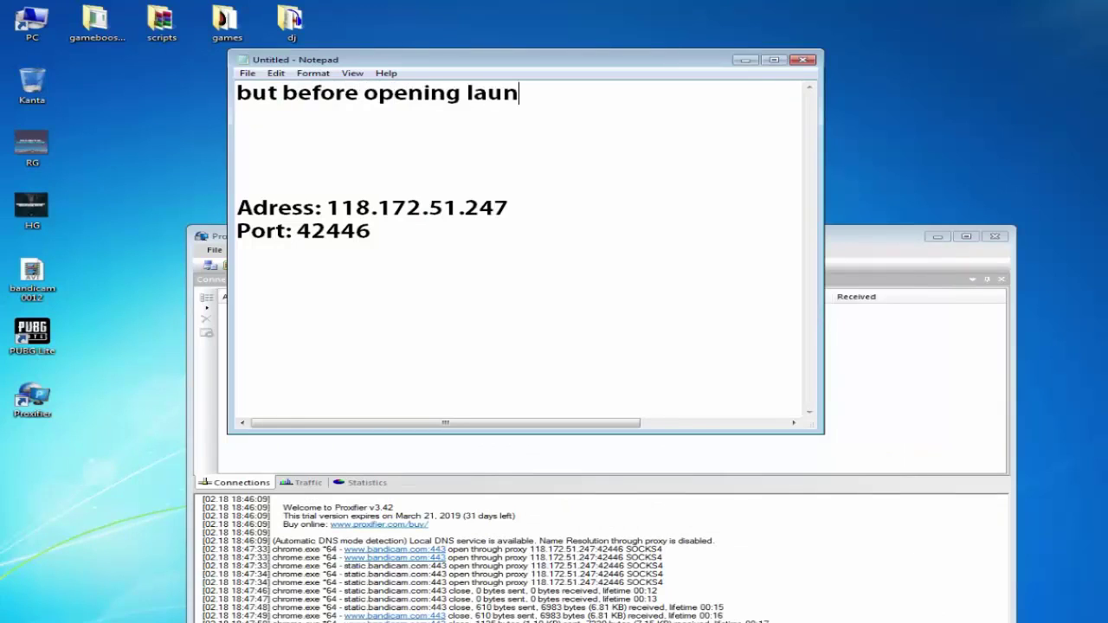
text(cher must change)
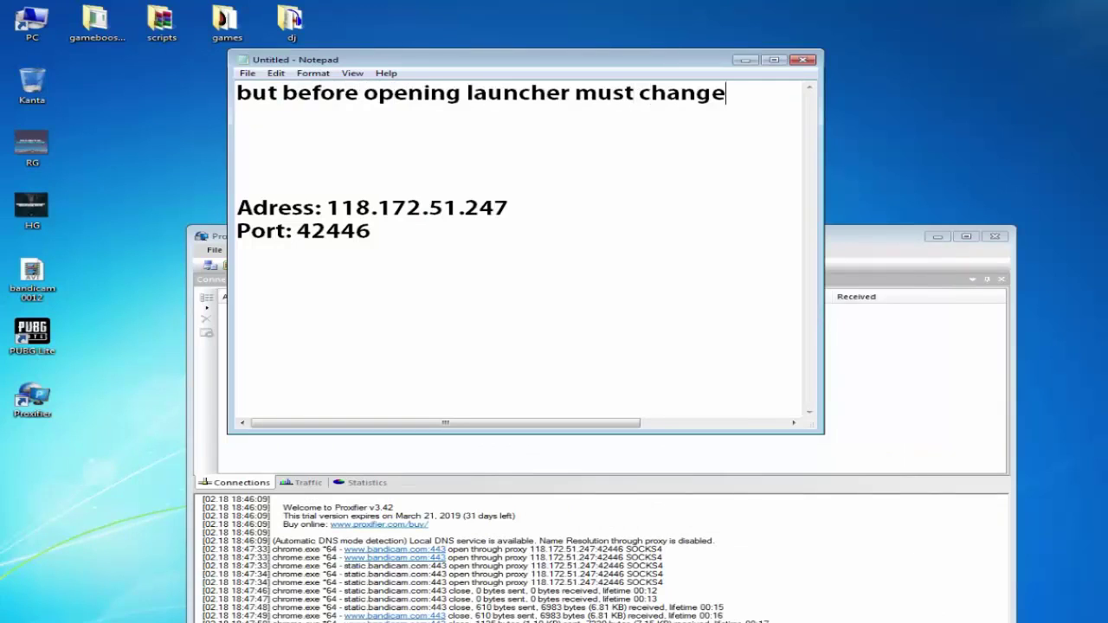
text( date time zone)
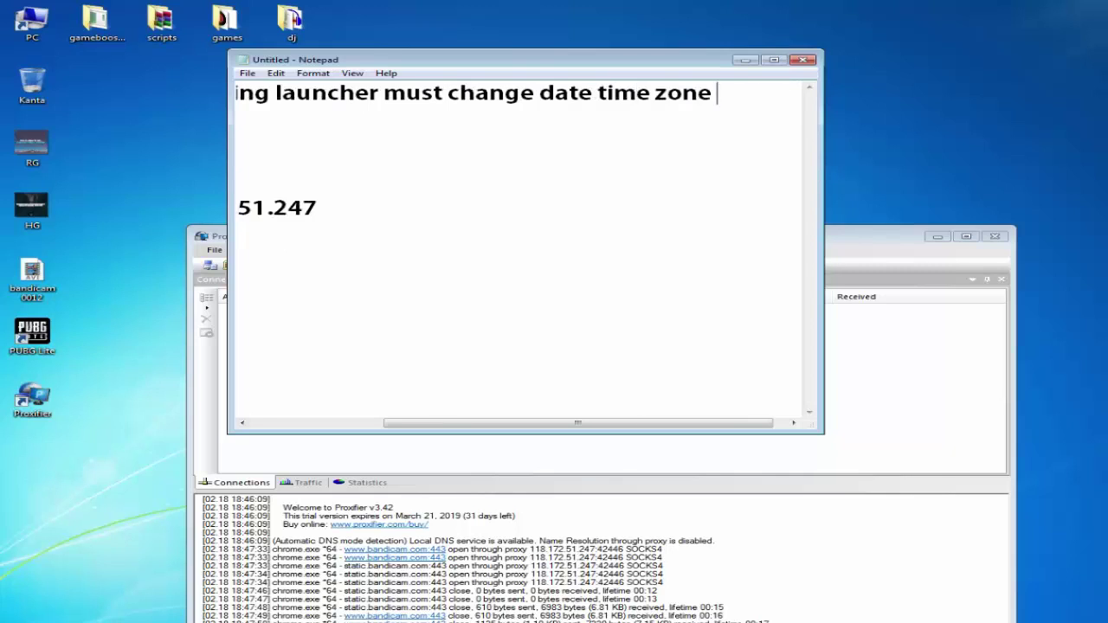
- Open the Windows date and time settings and select (UTC+07:00) Bangkok, Hanoi, Jakarta as the time zone
right_click(1069, 621)
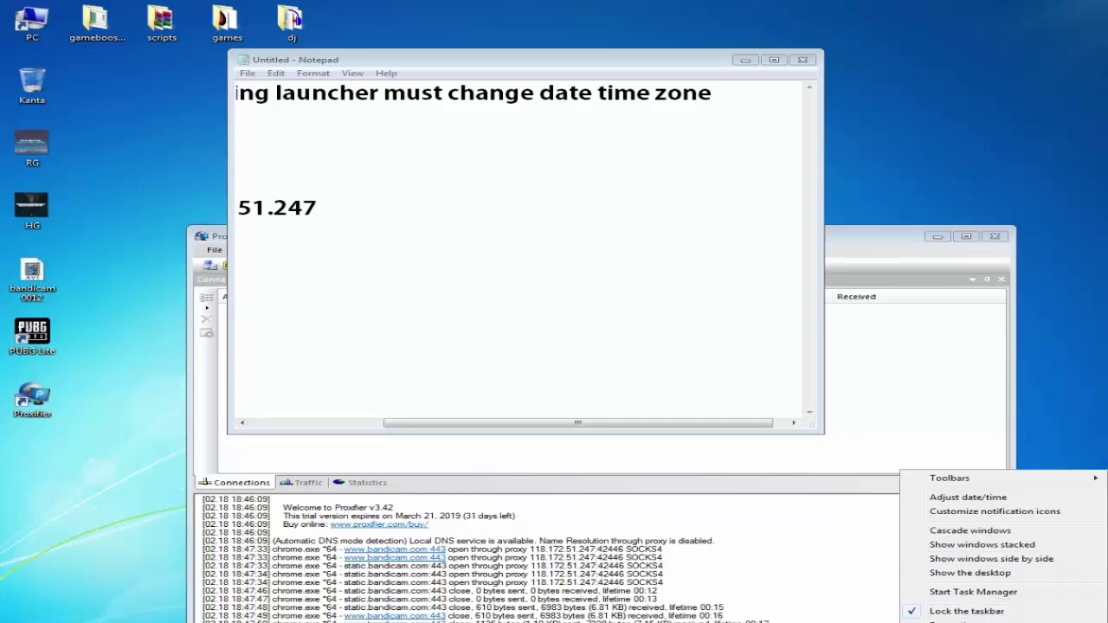
click(1068, 620)
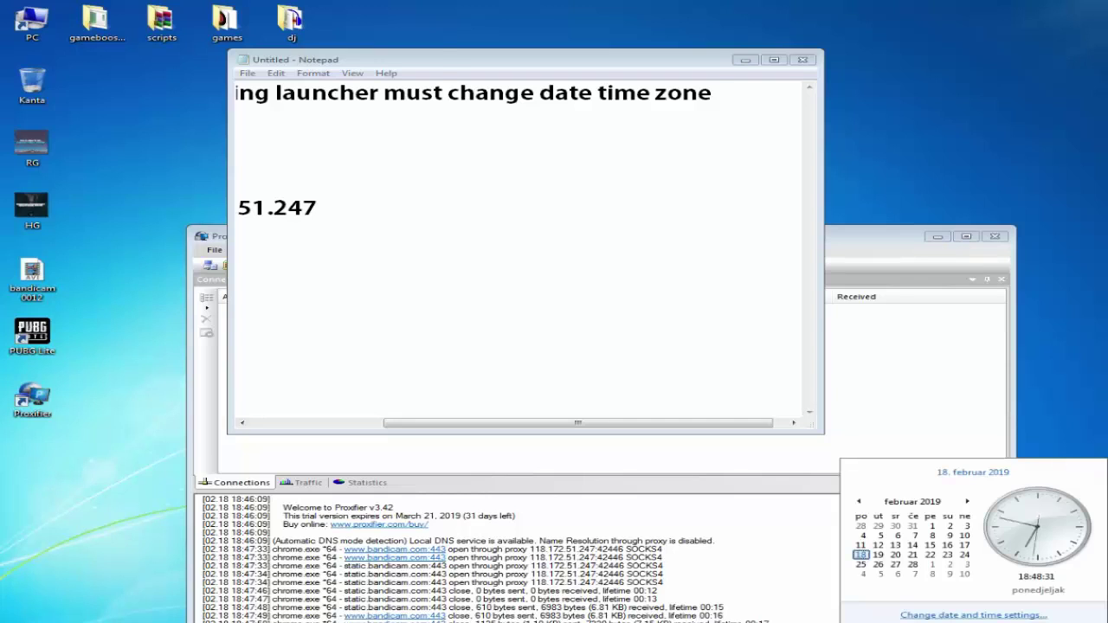
click(974, 614)
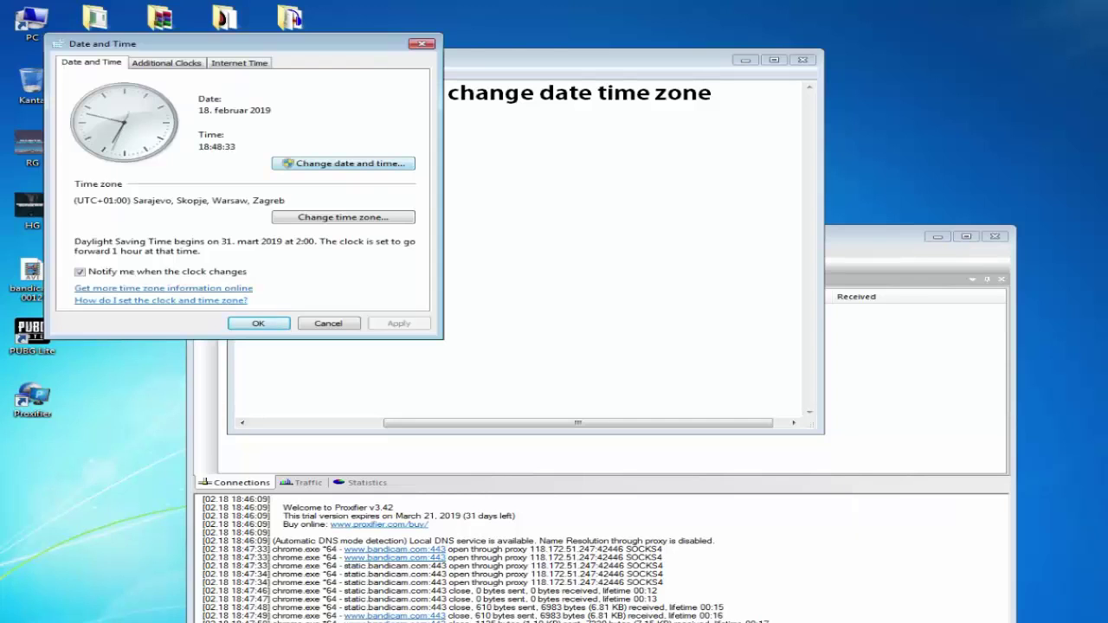
click(344, 164)
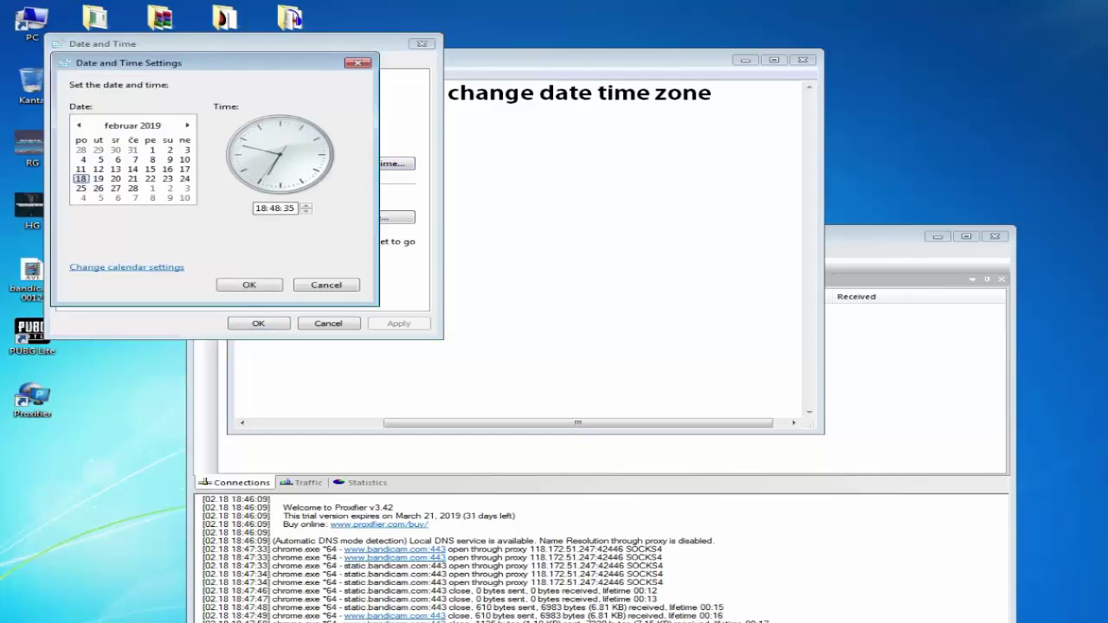
click(326, 284)
click(344, 217)
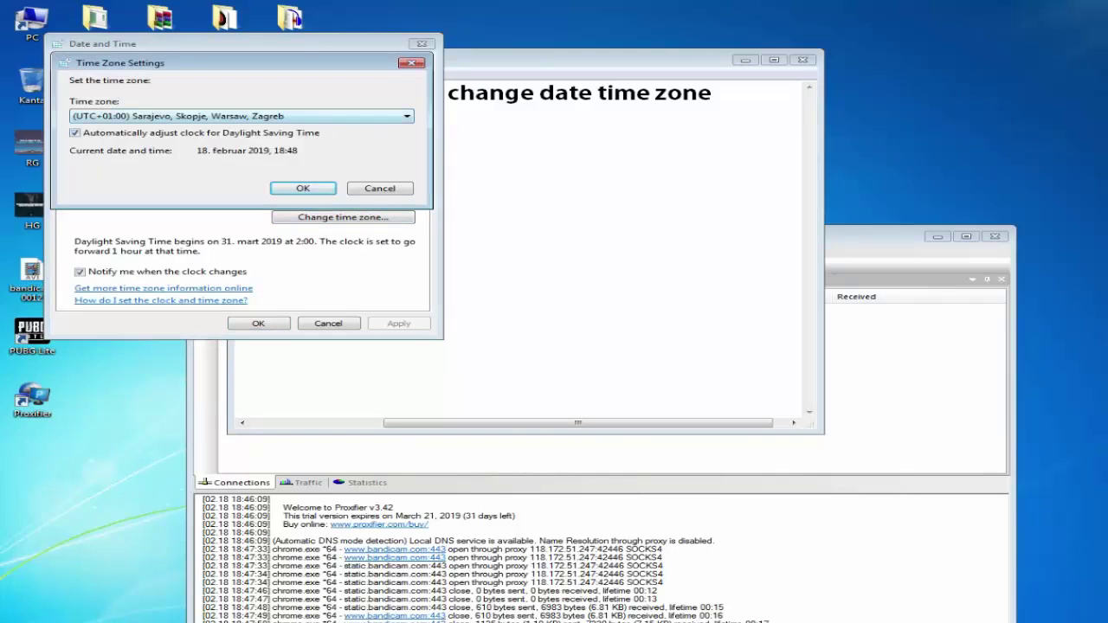
click(75, 133)
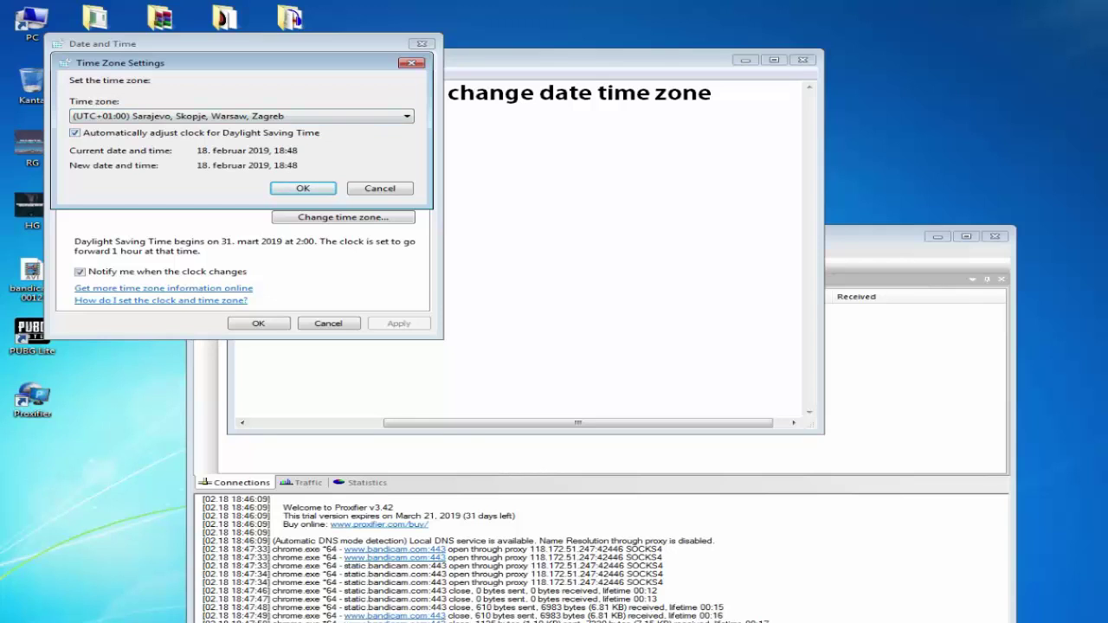
click(242, 116)
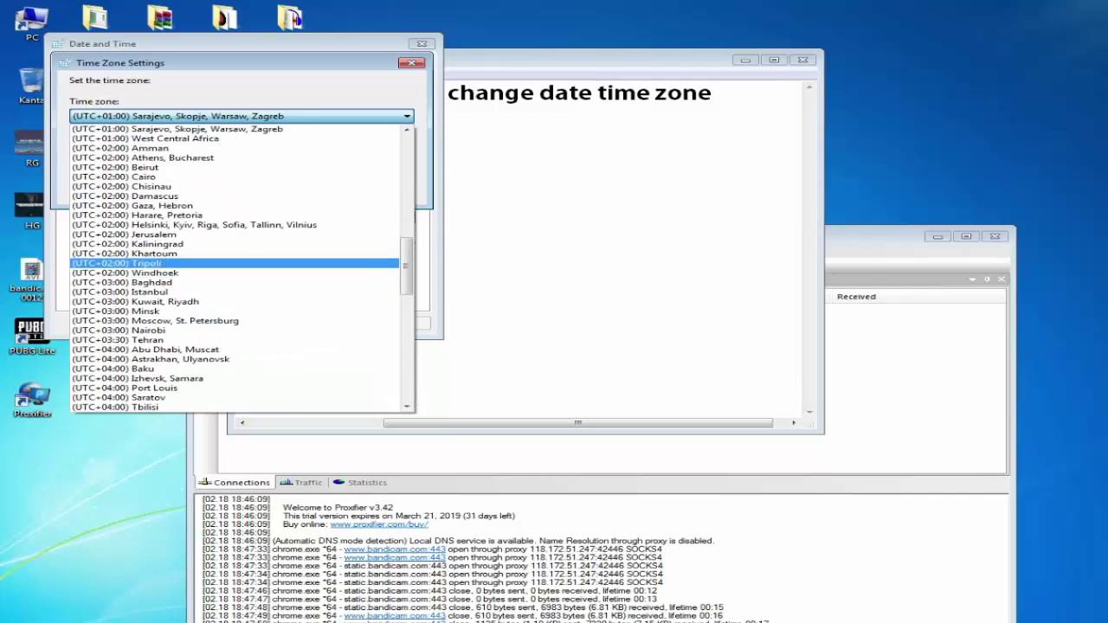
scroll(234, 282, down, 1)
scroll(233, 346, up, 1)
scroll(233, 321, down, 6)
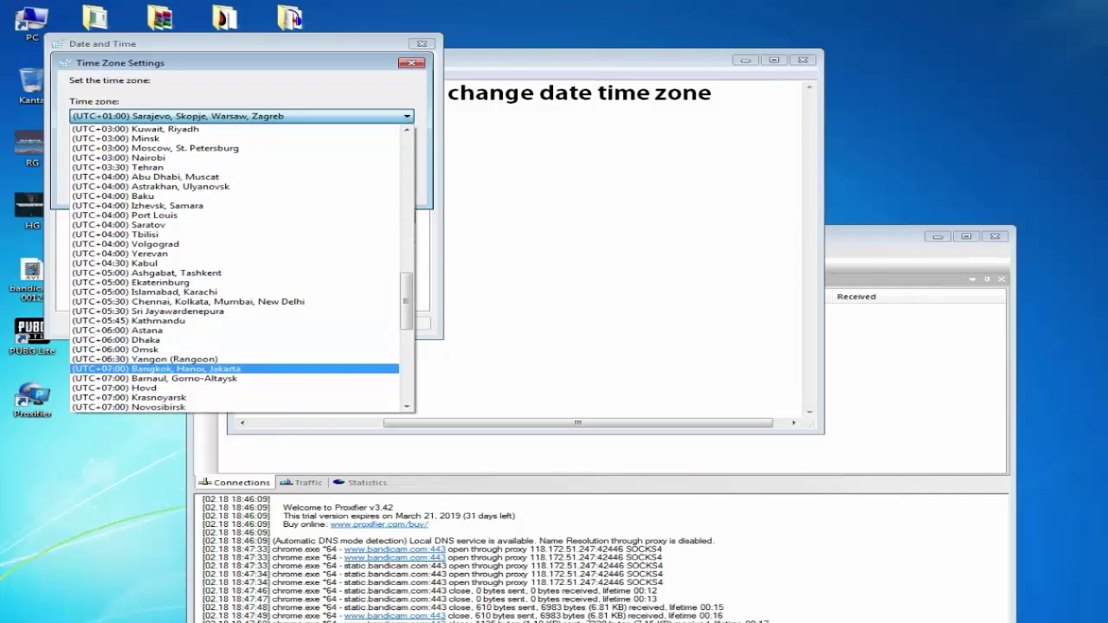
click(234, 369)
- Move the Notepad window clear of the time zone settings and write "select Bangkok,Hanoi Jakarta" above the proxy address
click(554, 162)
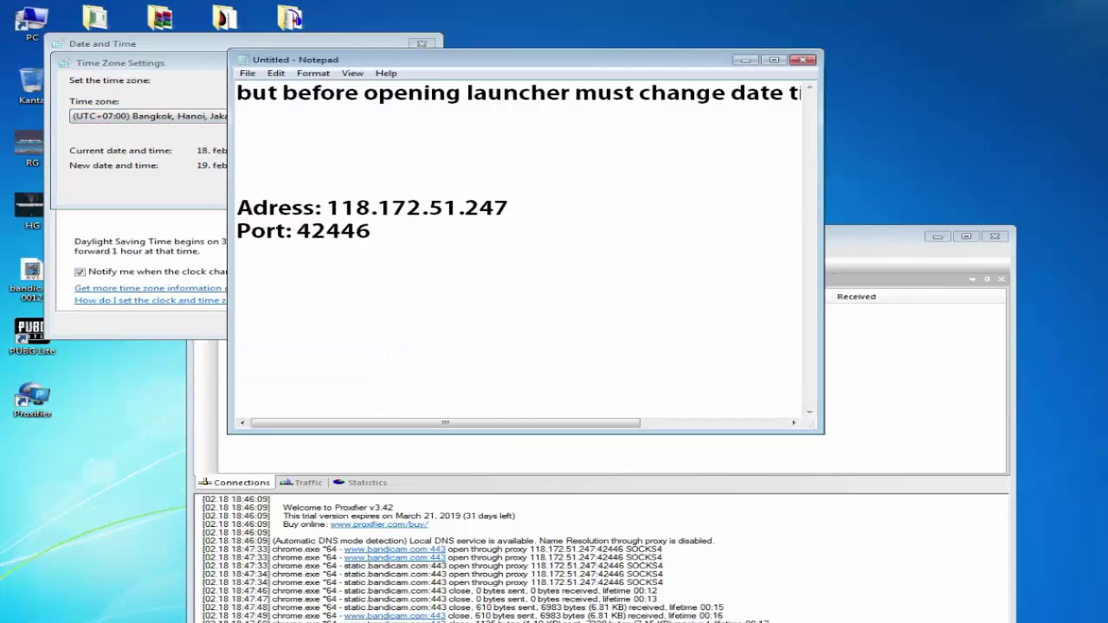
drag(519, 50, 603, 71)
text(sele)
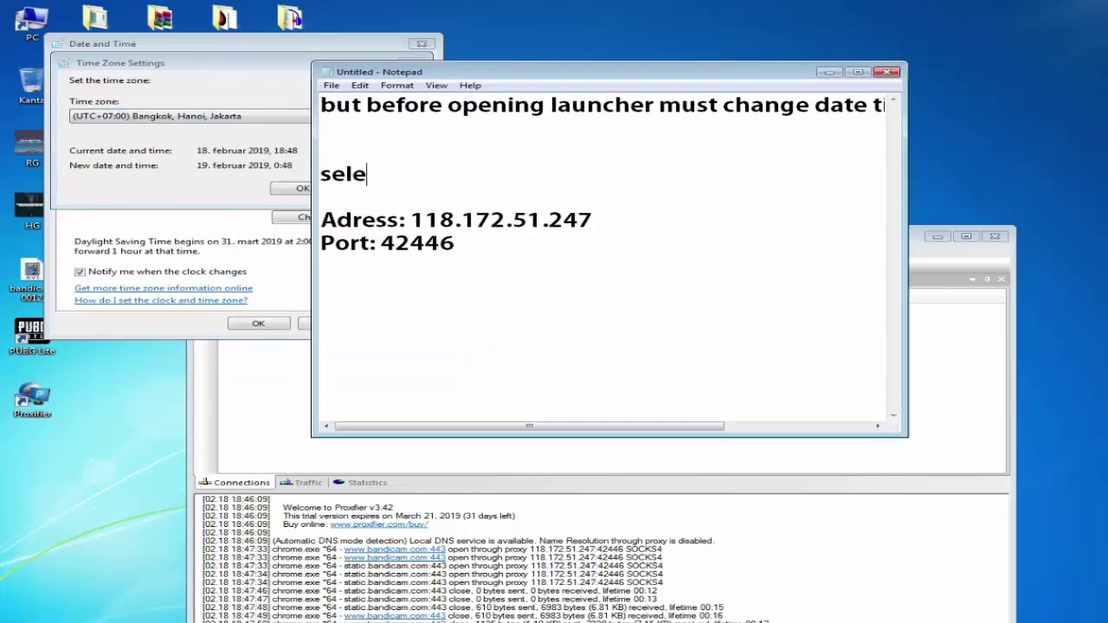
text(ct Bang)
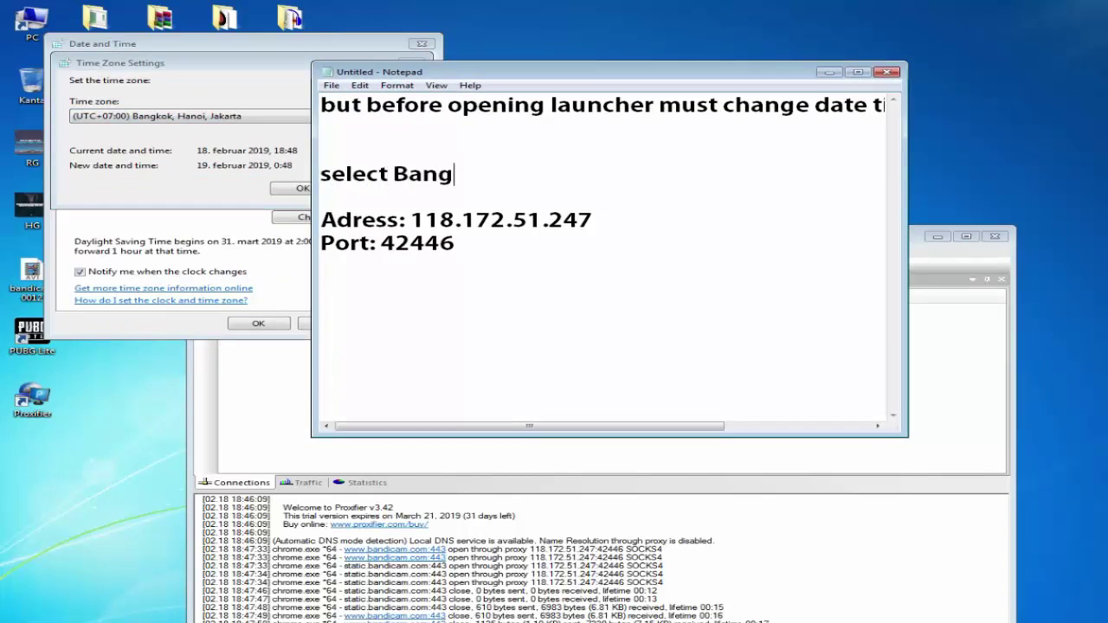
text(kok,H)
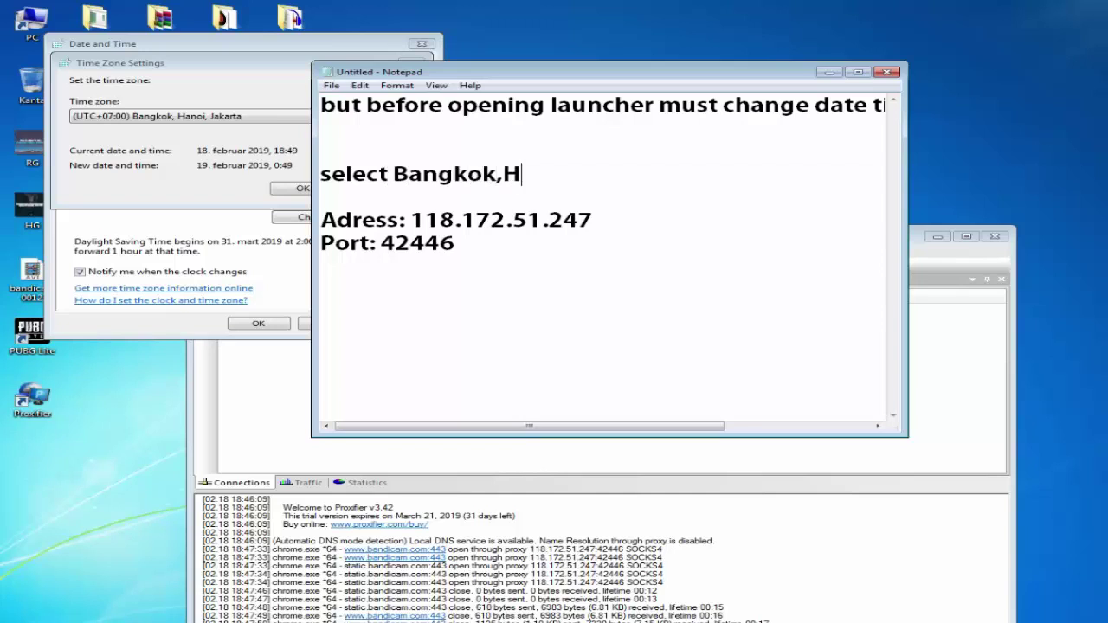
text(anoi Jakarta)
- Replace the time zone note above the proxy address in Notepad with "press ok"
key(BackSpace)
key(BackSpace)
key(BackSpace)
key(BackSpace)
key(BackSpace)
key(BackSpace)
key(BackSpace)
key(BackSpace)
key(BackSpace)
key(BackSpace)
key(BackSpace)
key(BackSpace)
key(BackSpace)
key(BackSpace)
key(BackSpace)
key(BackSpace)
key(BackSpace)
key(BackSpace)
key(BackSpace)
key(BackSpace)
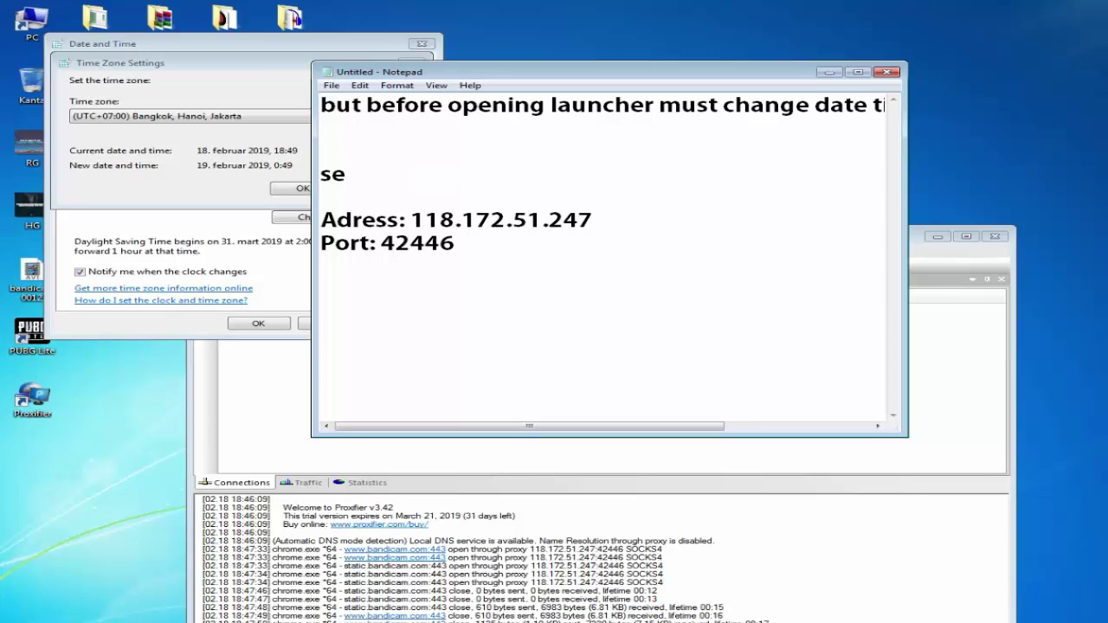
key(BackSpace)
key(BackSpace)
text(press ok)
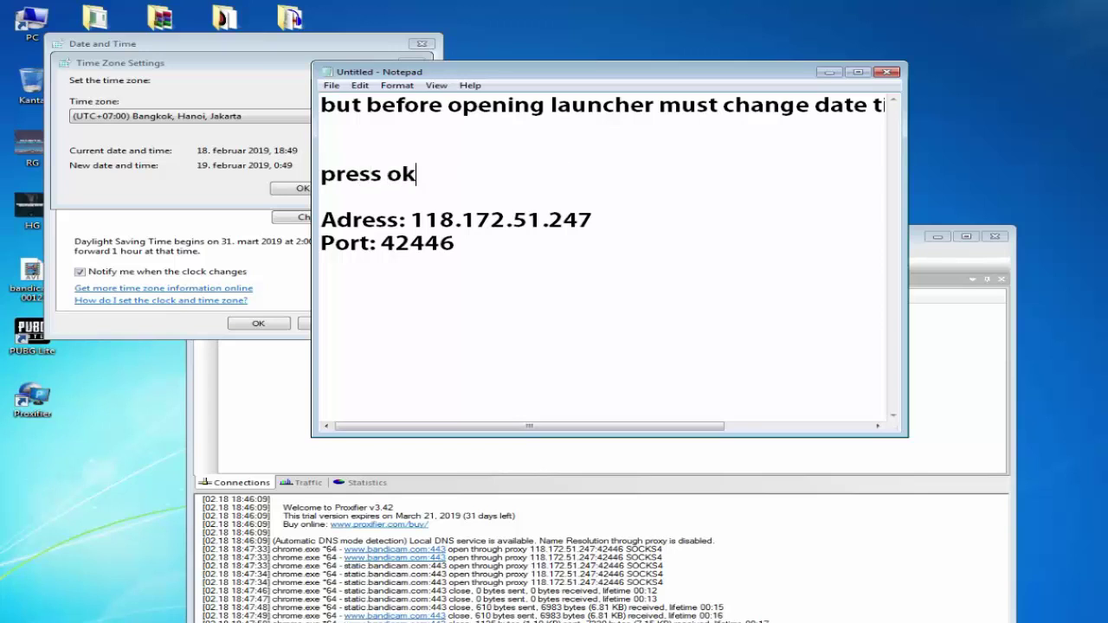
- Confirm the time zone change and close the Date and Time settings
click(294, 188)
click(258, 323)
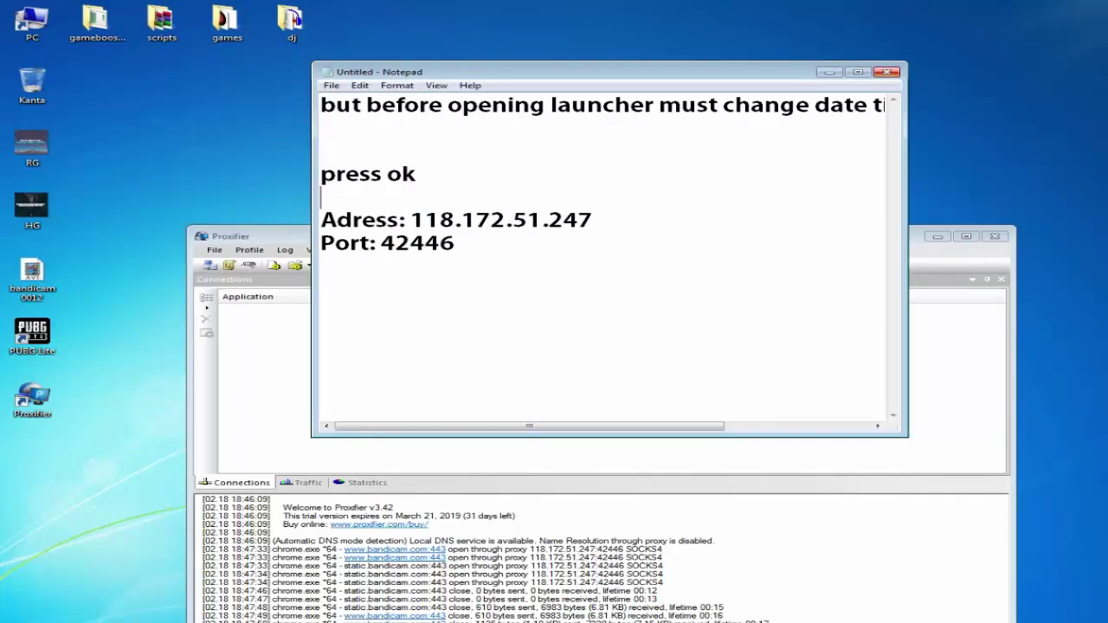
- Erase all text in Notepad and clear the Notepad and Proxifier windows off the desktop
key(ctrl+a)
key(BackSpace)
key(alt+F4)
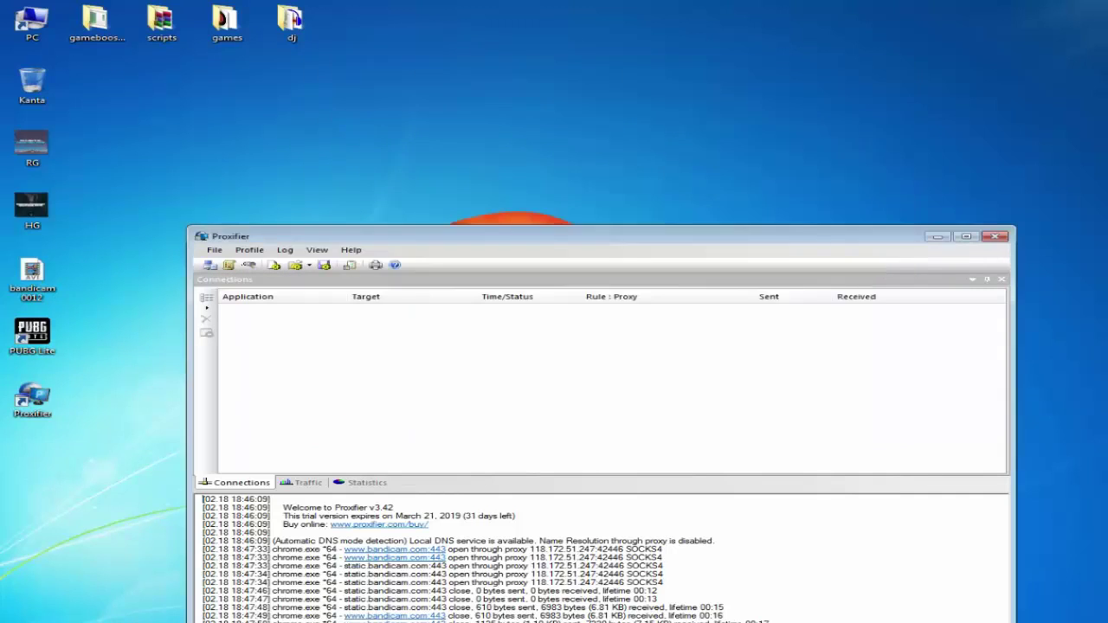
key(alt+F4)
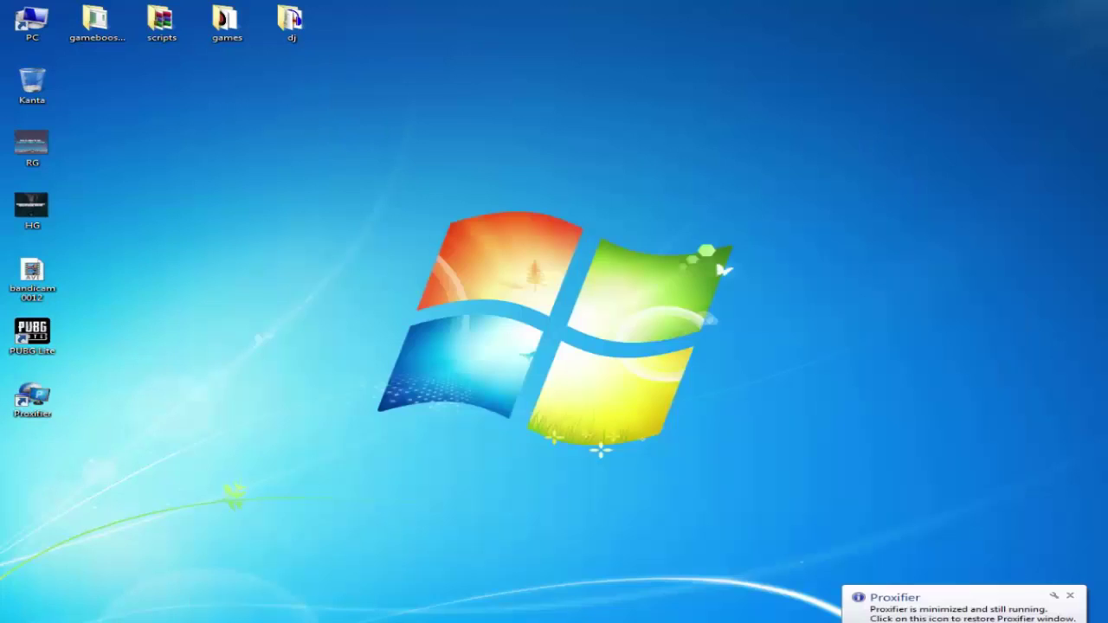
- Write "before that do this" in Notepad and erase it again
text(before that do thj)
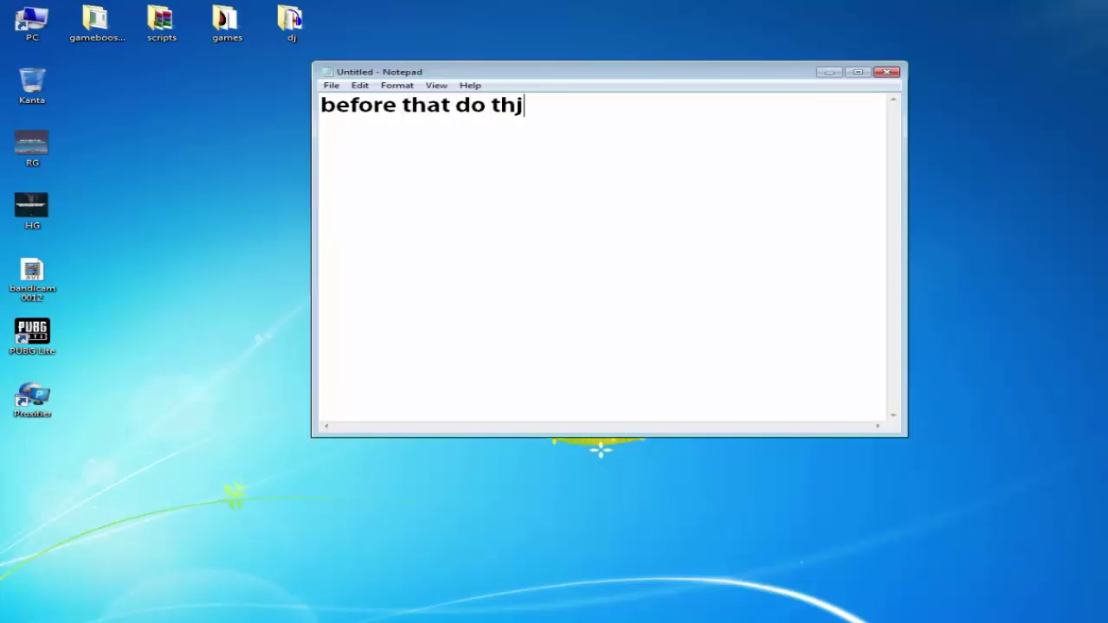
key(BackSpace)
text(is)
key(ctrl+a)
key(Delete)
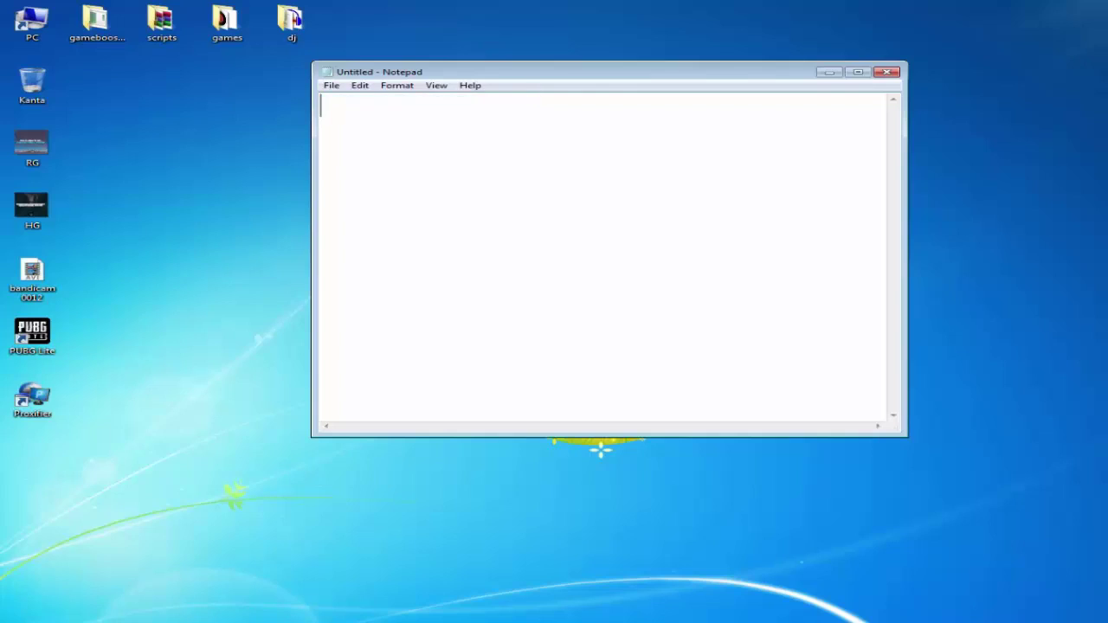
- Switch to Proxifier and open the profile's name resolution settings
key(alt+Tab)
click(285, 250)
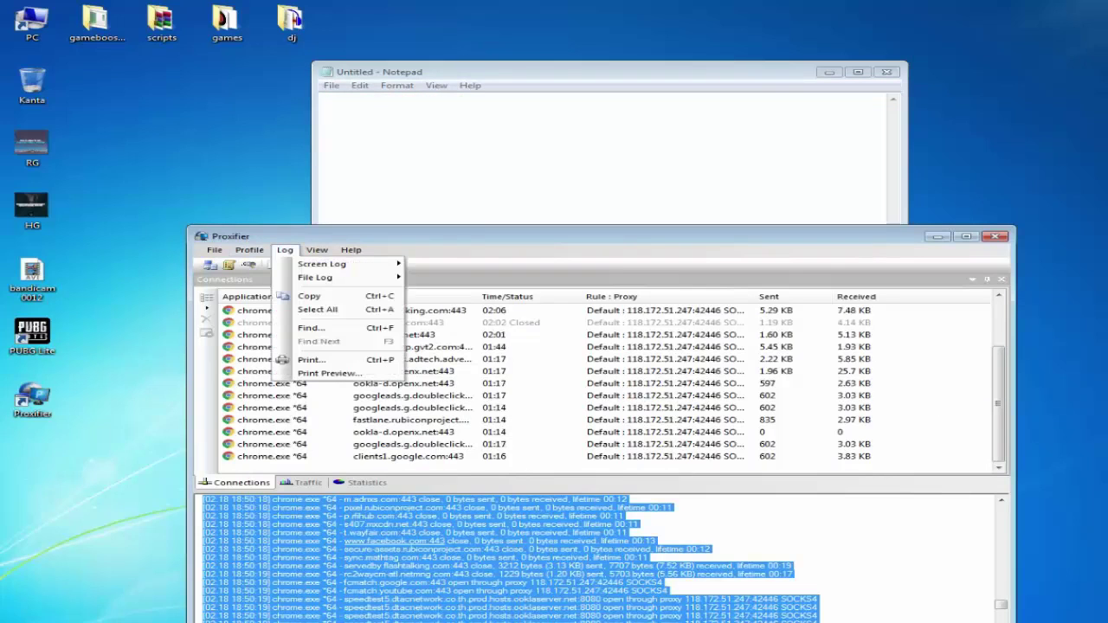
mouse_move(250, 250)
click(298, 291)
- Return to Notepad and write "profile - name resolution - and set Disable [bypass all]"
key(alt+Tab)
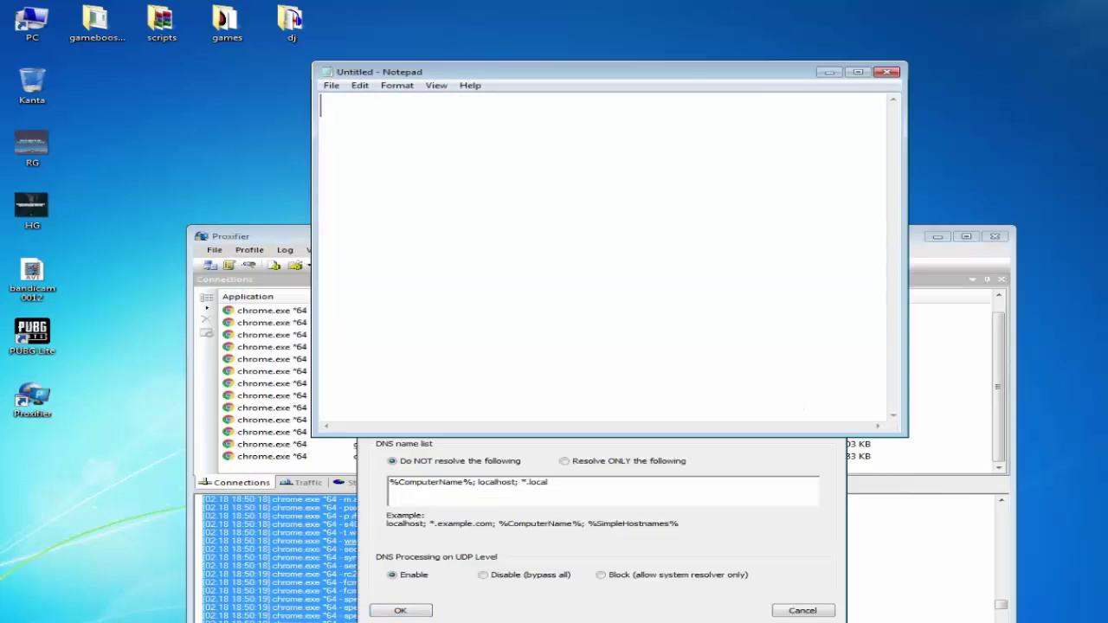
text(profile nam)
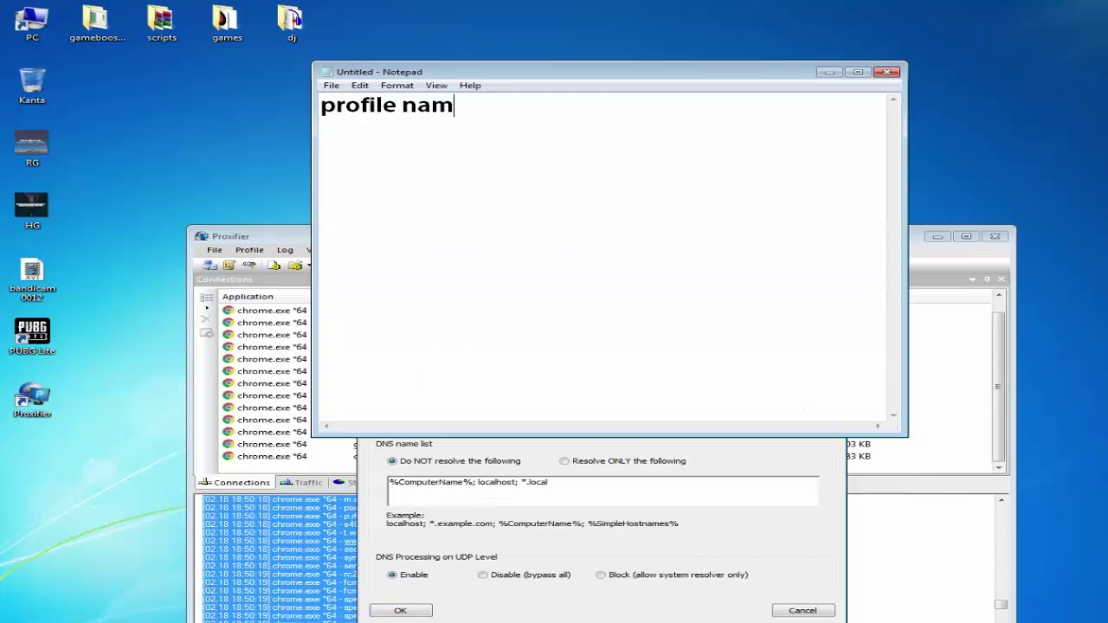
text(e resolution)
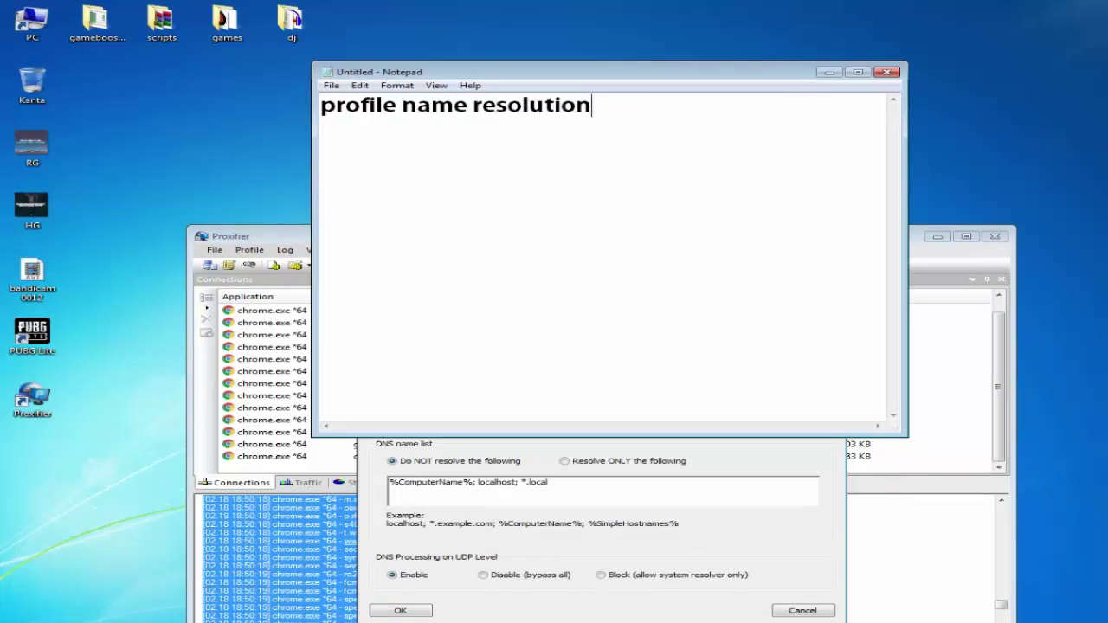
text(-)
key(Right)
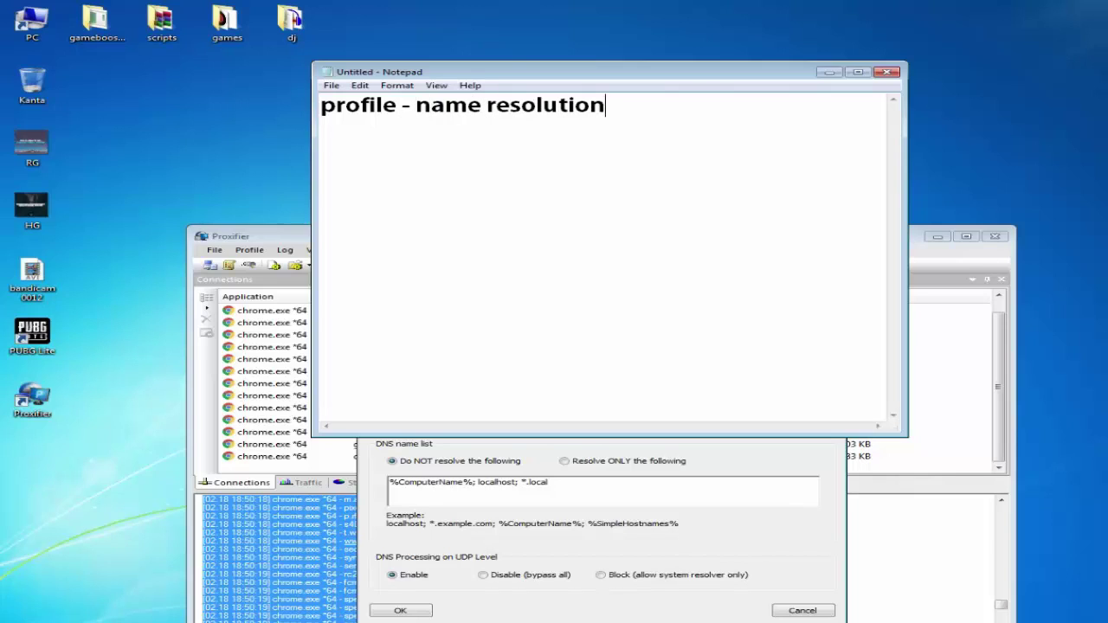
text(- and set )
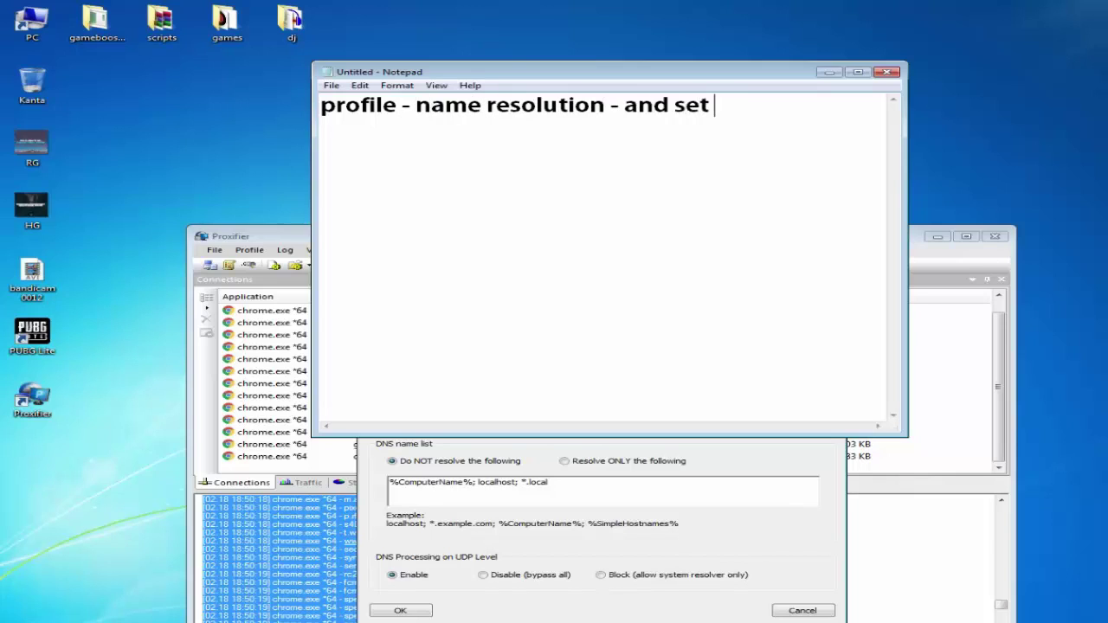
text(Disable )
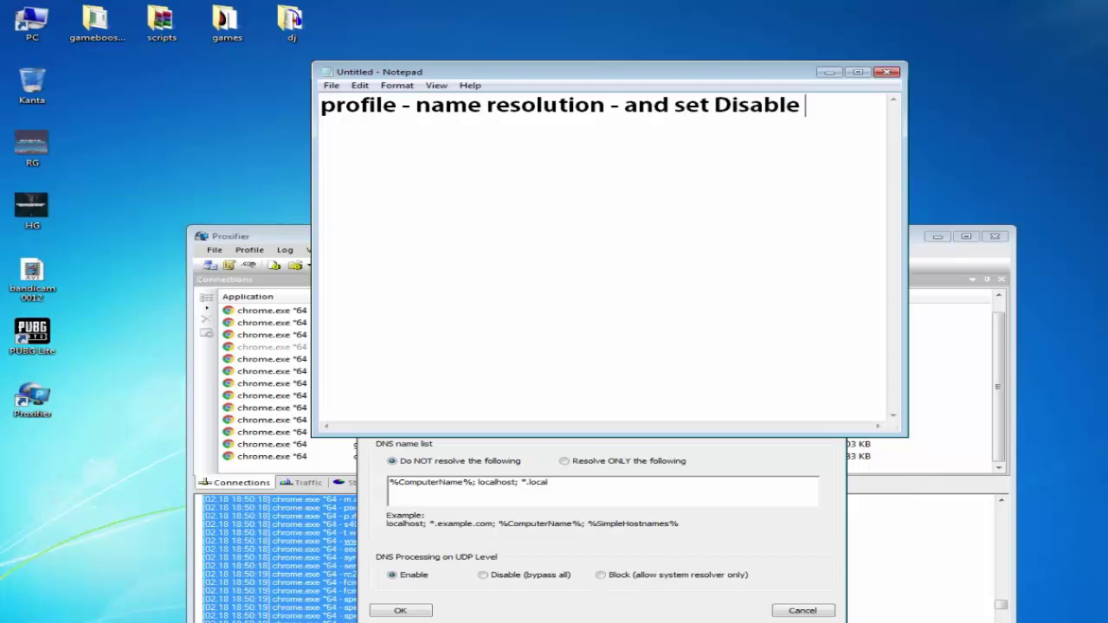
text(/)
key(BackSpace)
text([bypa)
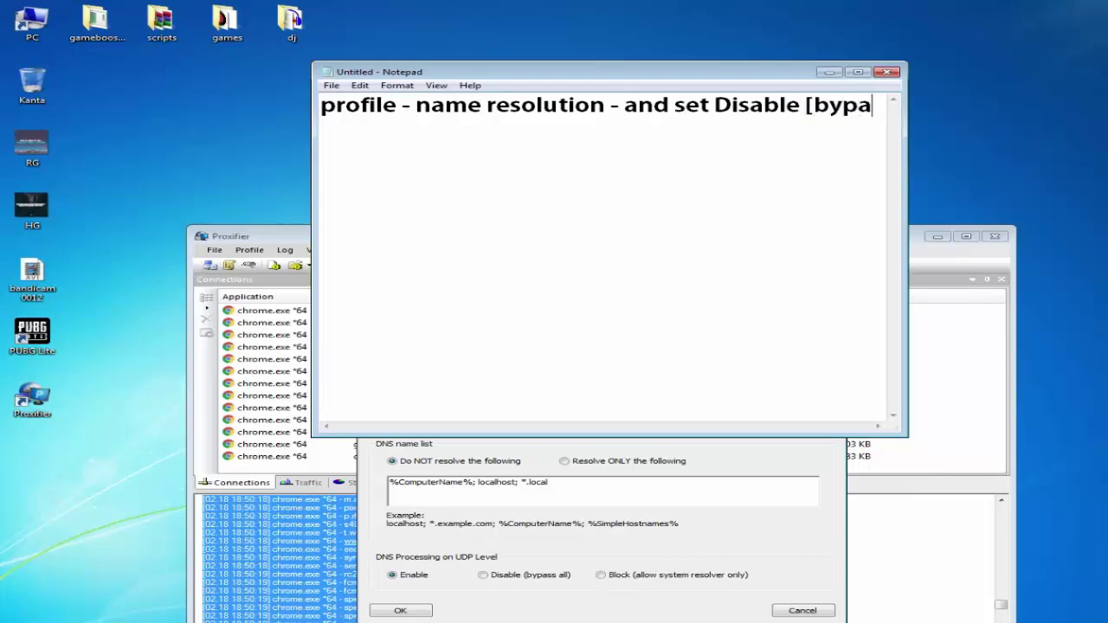
text(ss all])
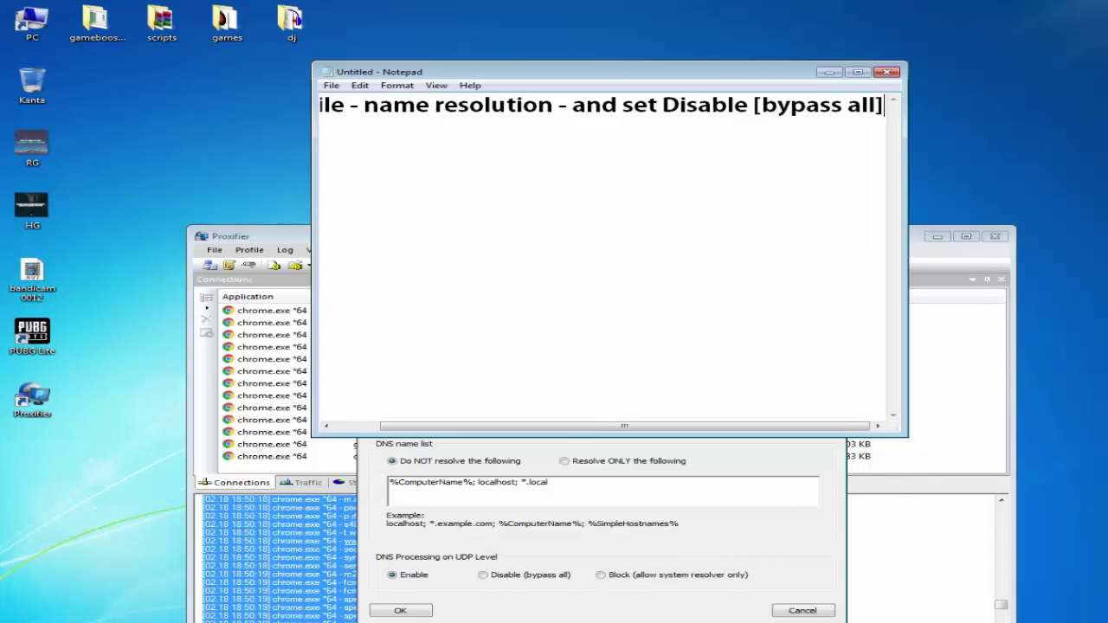
- Replace the Notepad text with "if dns processing on udp level enable he s using your dns and u get crashed everytime" and erase it
key(ctrl+a)
key(BackSpace)
text(if )
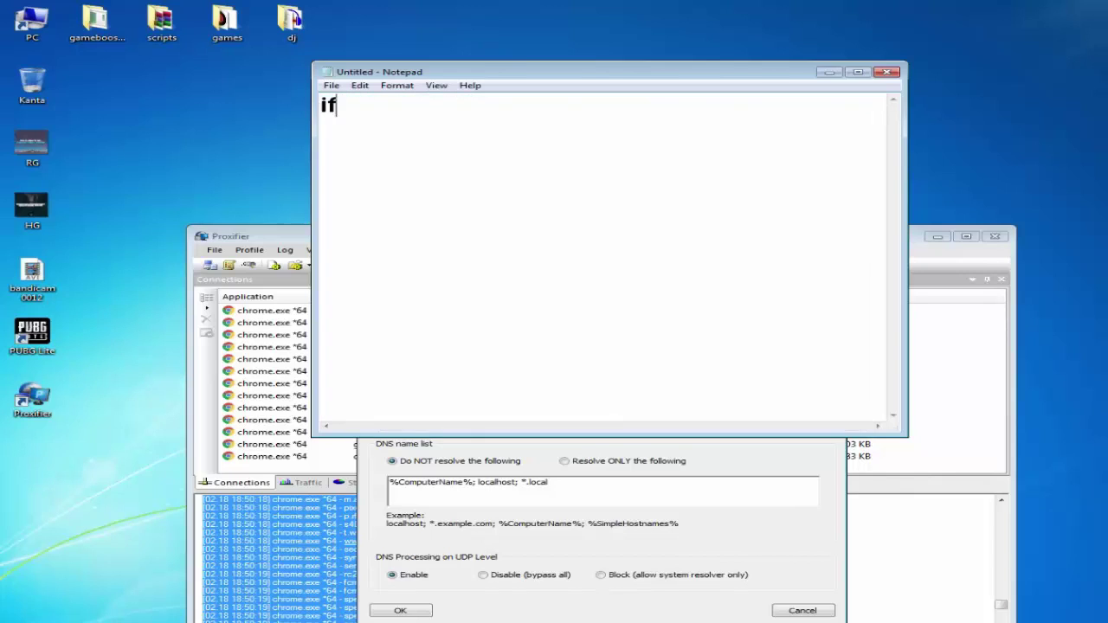
text(dns pro)
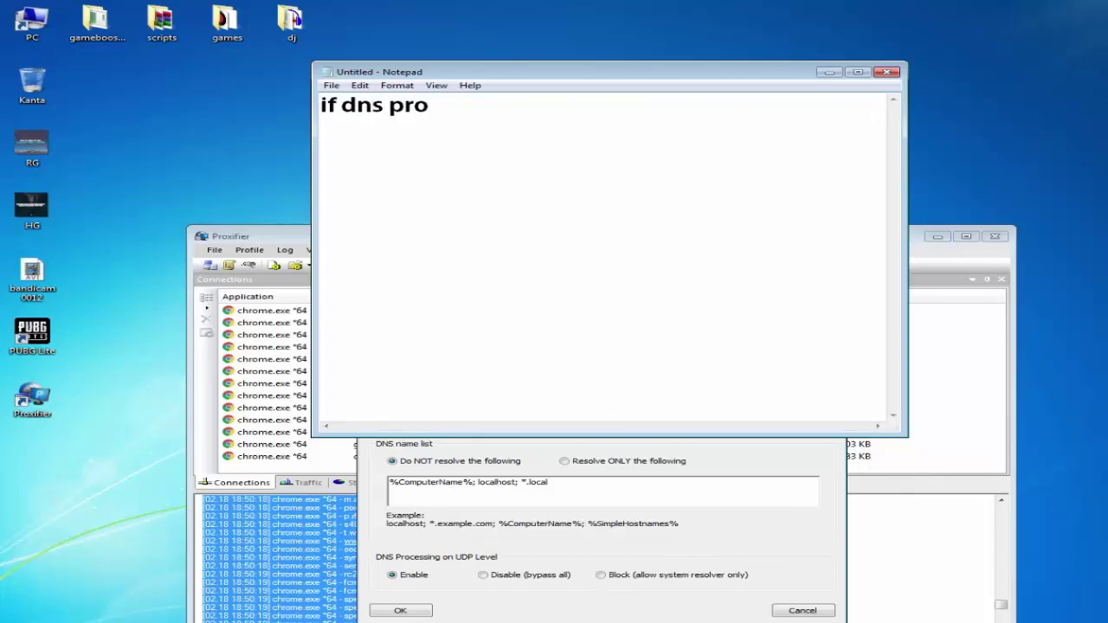
text(cessing )
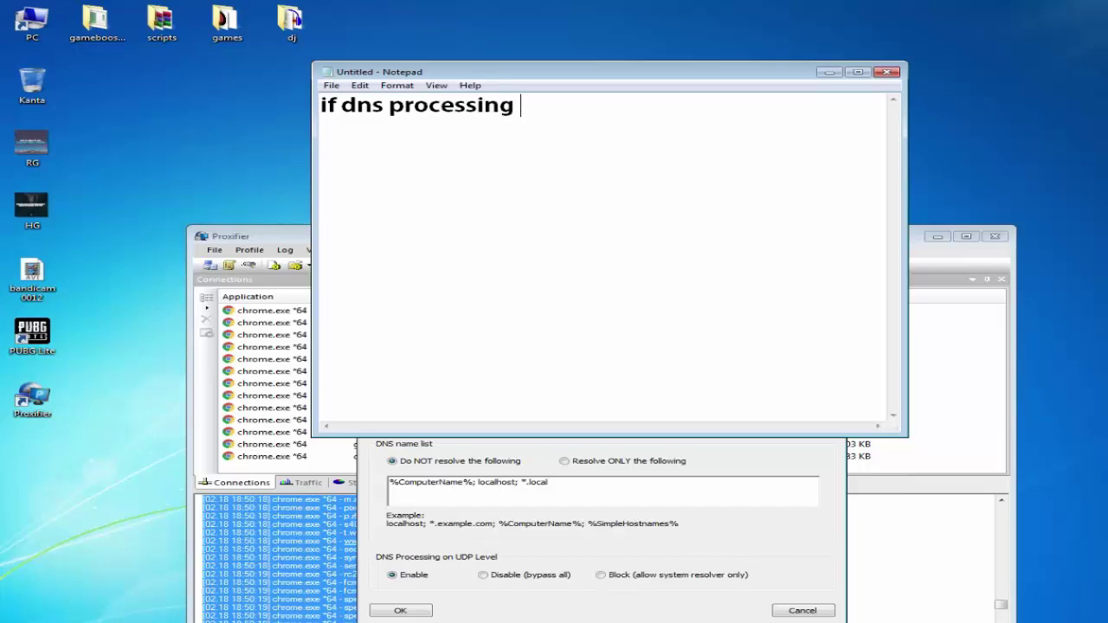
text(on udp level en)
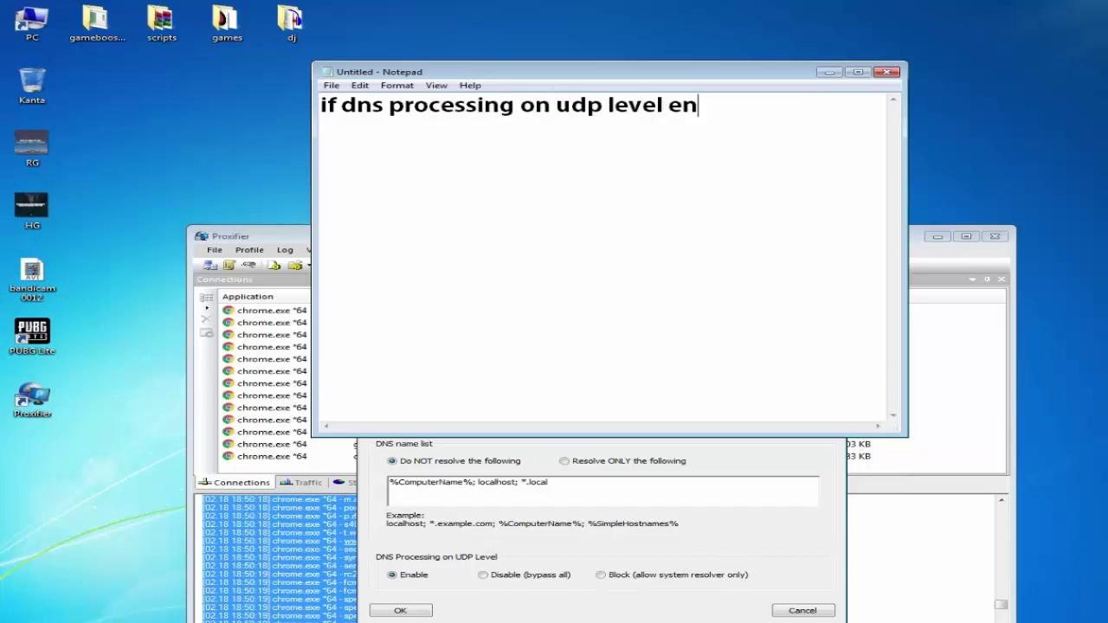
text(able he s u)
key(BackSpace)
text(he s )
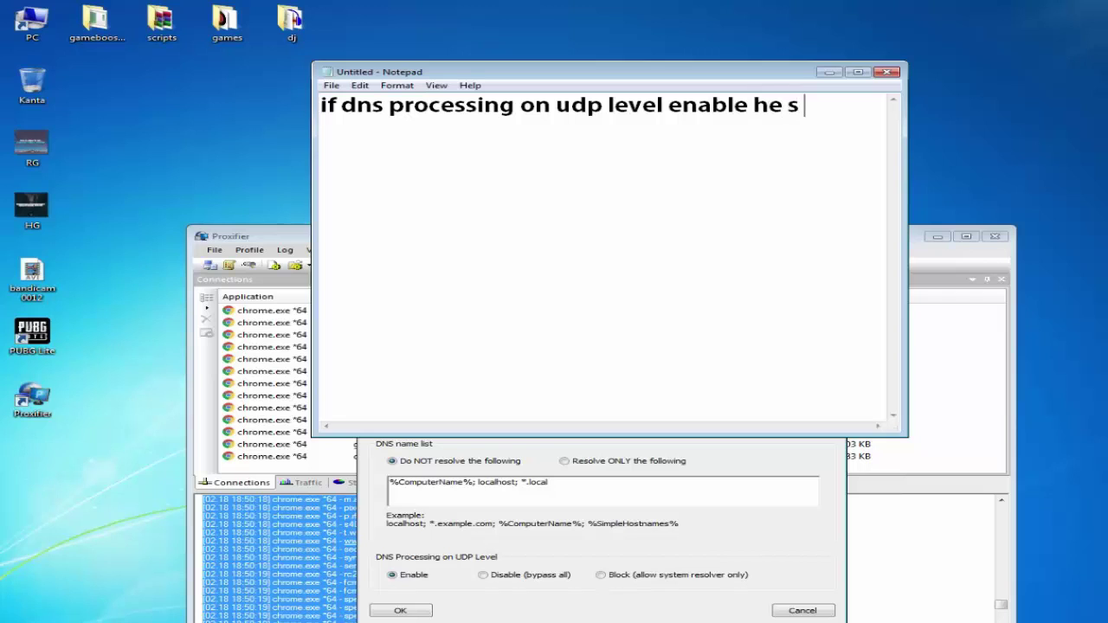
text(using your dns )
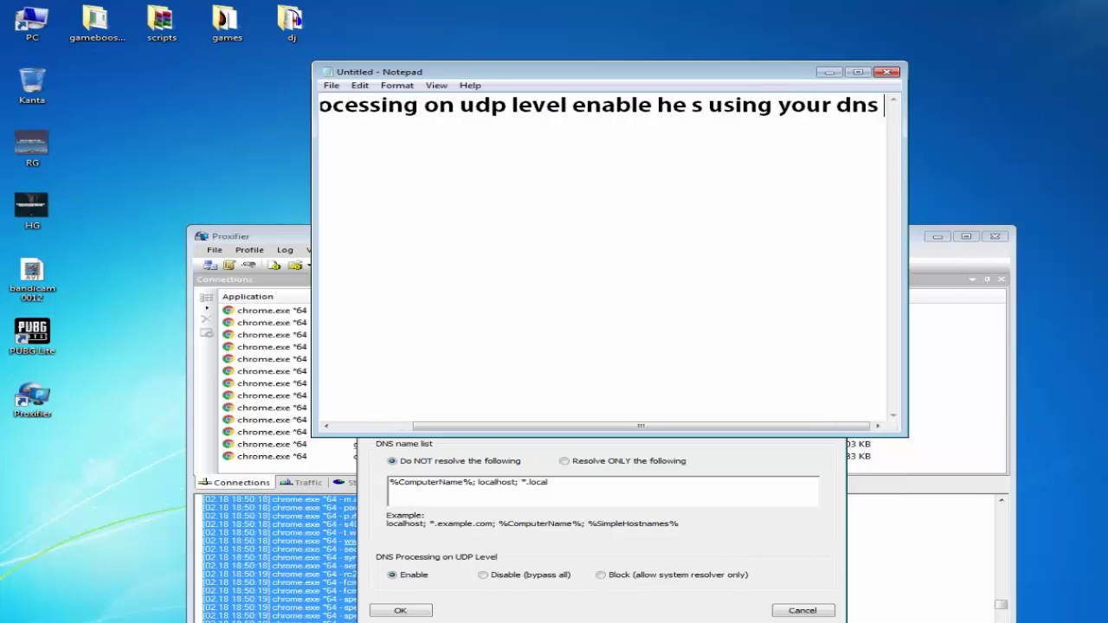
text(and u get crache)
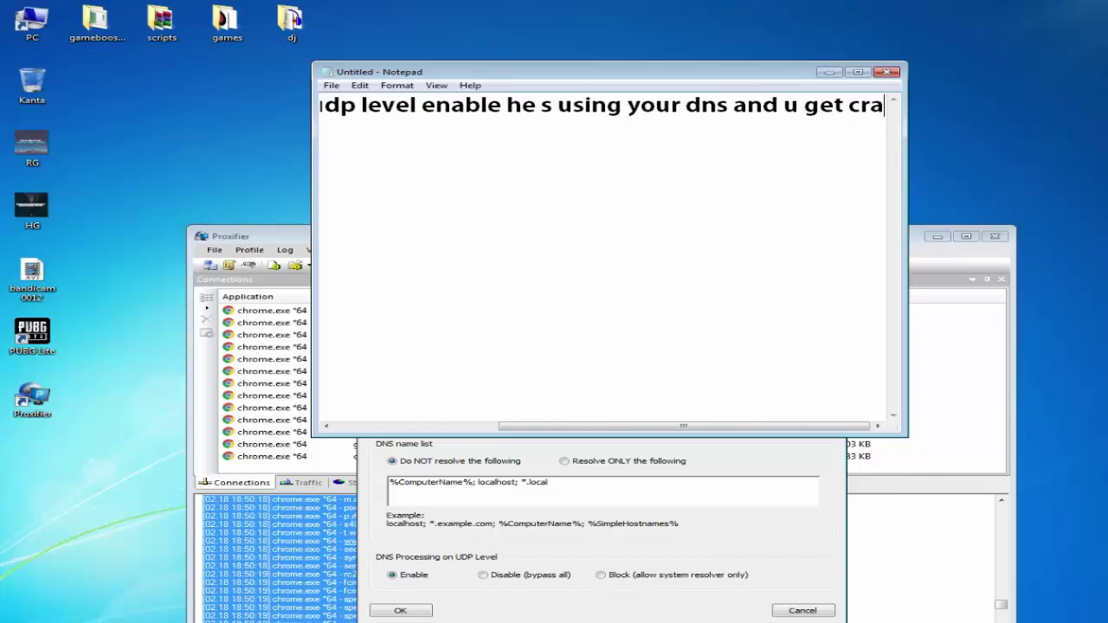
key(BackSpace)
key(BackSpace)
key(BackSpace)
text(shed ever)
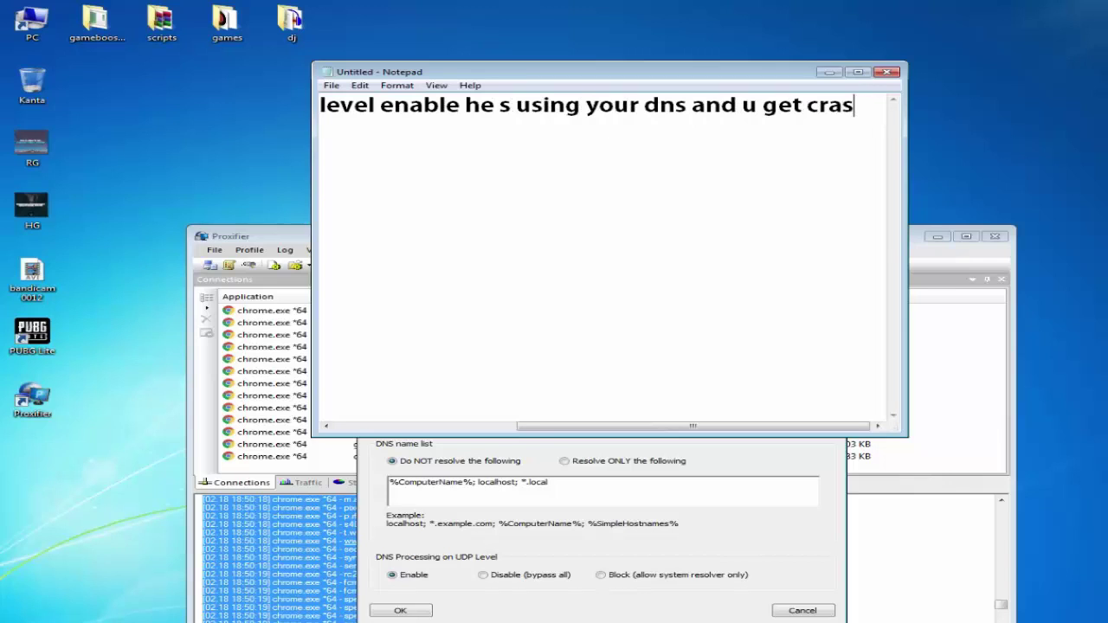
text(time)
key(ctrl+a)
key(BackSpace)
- Set DNS Processing on UDP Level to Disable (bypass all) in Proxifier's name resolution settings and apply the change
click(482, 574)
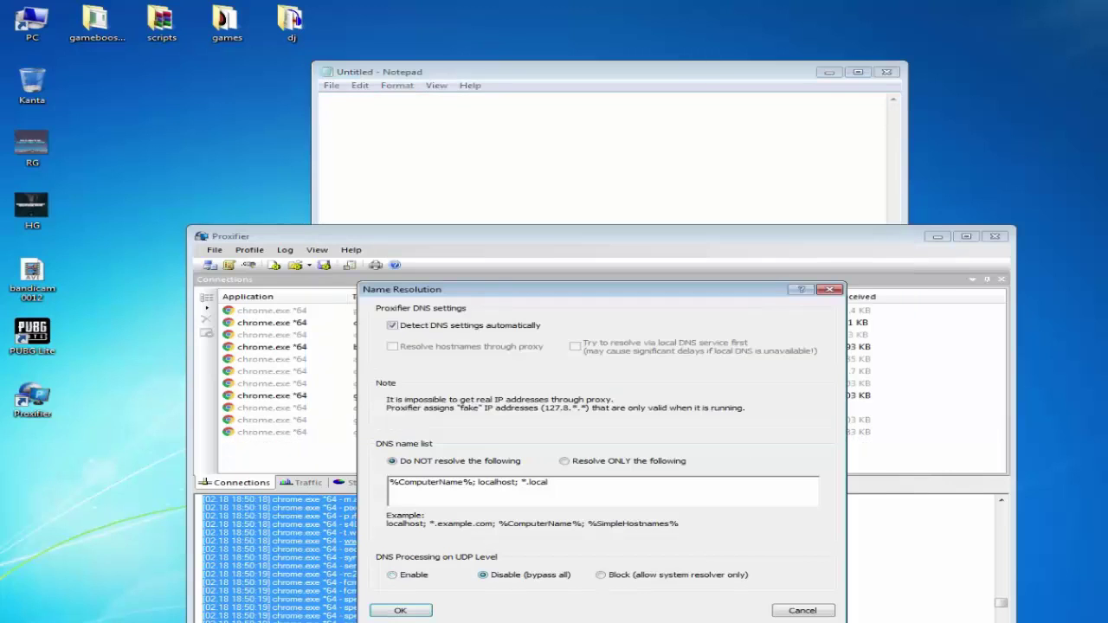
click(400, 610)
- Return to Notepad, write "if u set disable" and "u never get crashed" on two lines, and clear the text
click(602, 159)
text(if u setz)
key(BackSpace)
text(disable)
key(Return)
text(u never get cra)
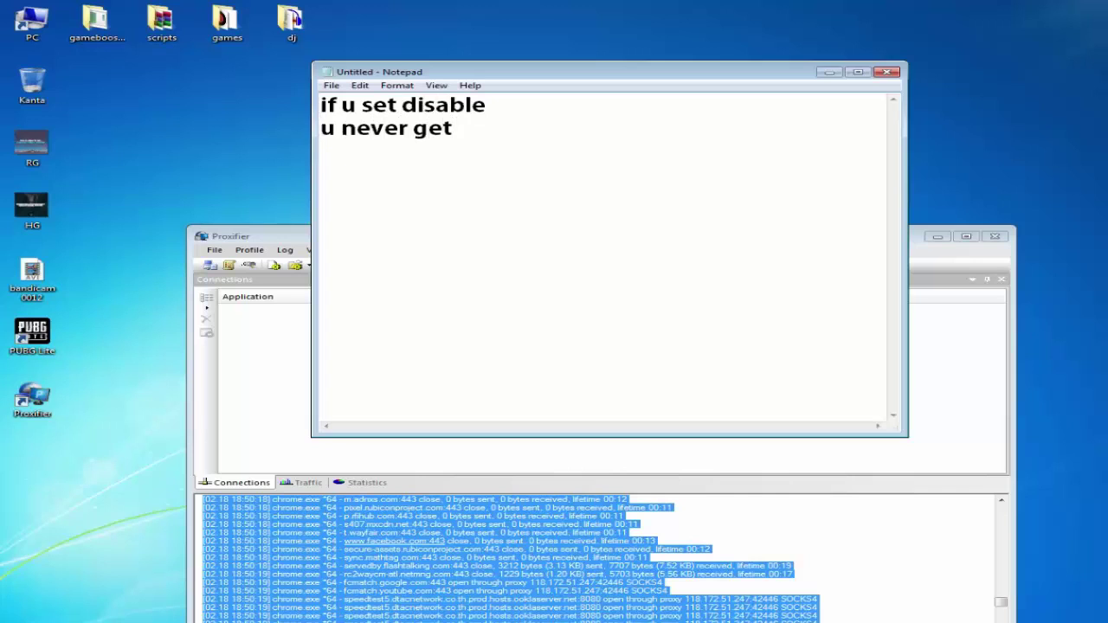
text(shed)
key(ctrl+a)
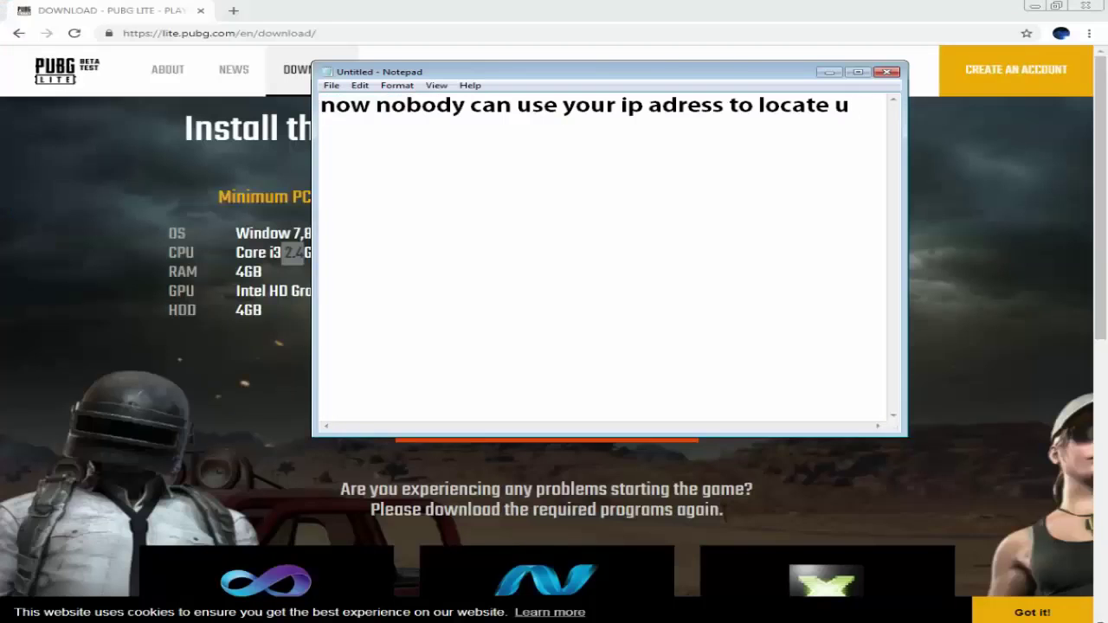
key(ctrl+a)
key(BackSpace)
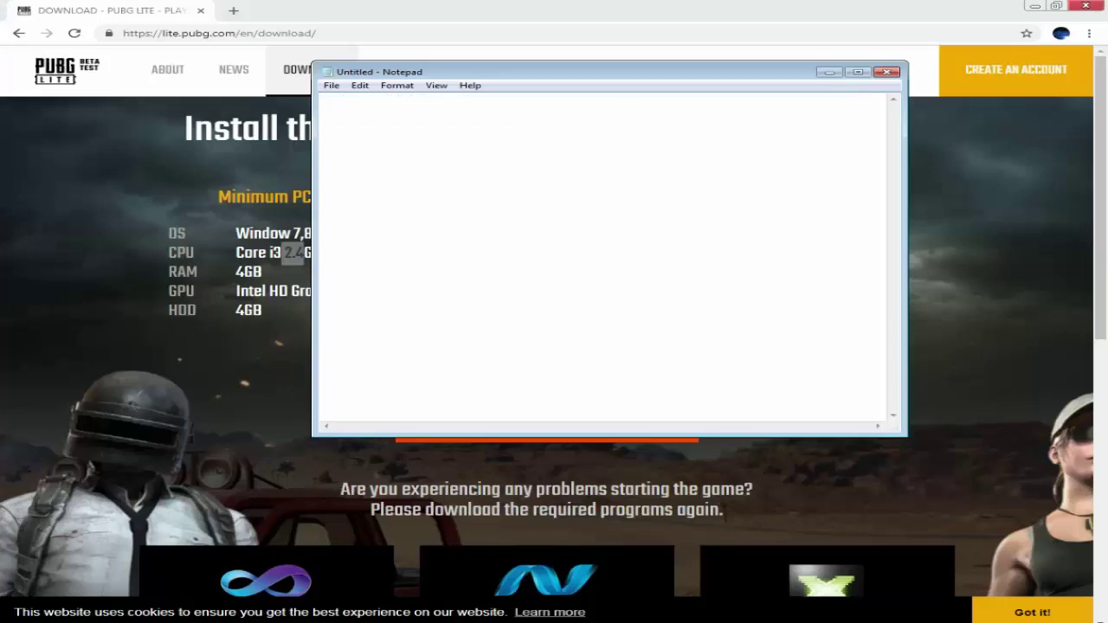
- Close the PUBG Lite download page's browser window and Notepad, and minimize Proxifier to clear the desktop
click(1086, 6)
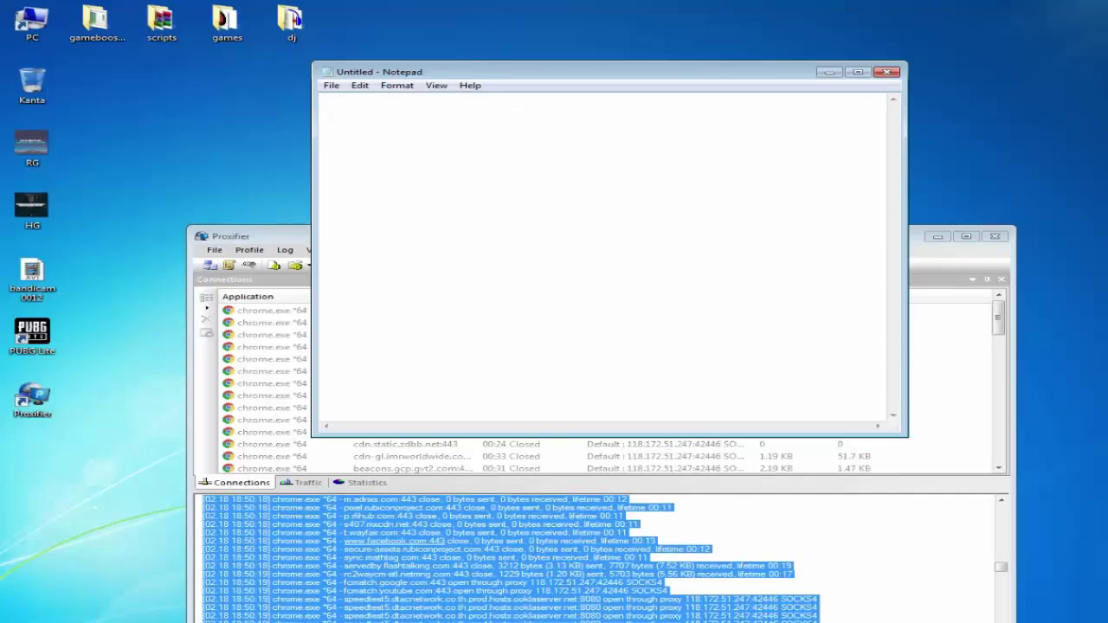
click(886, 71)
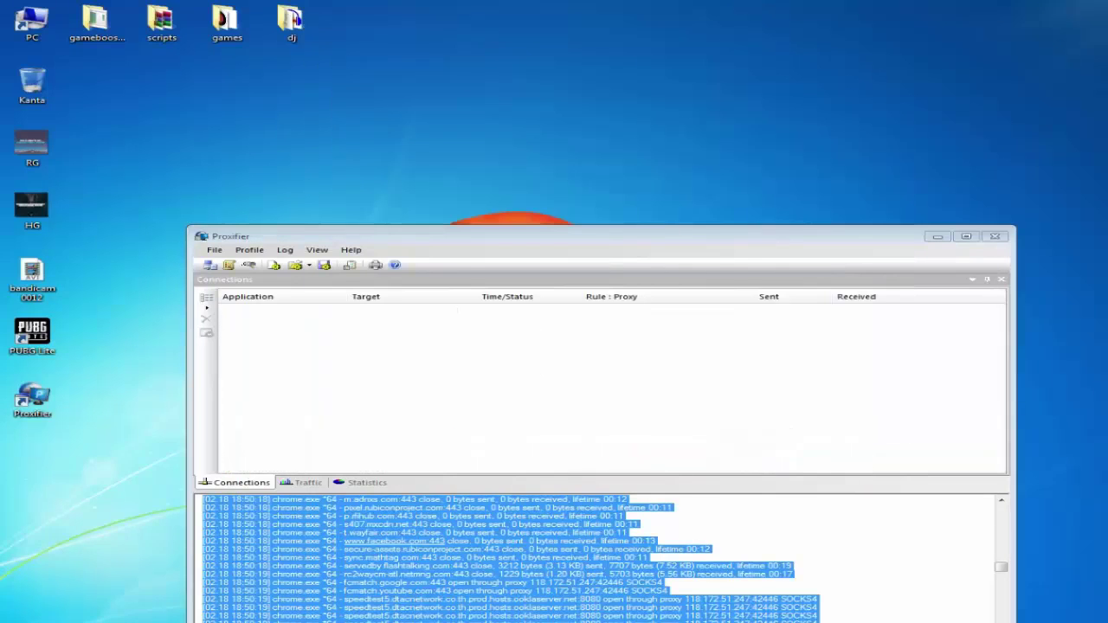
click(937, 236)
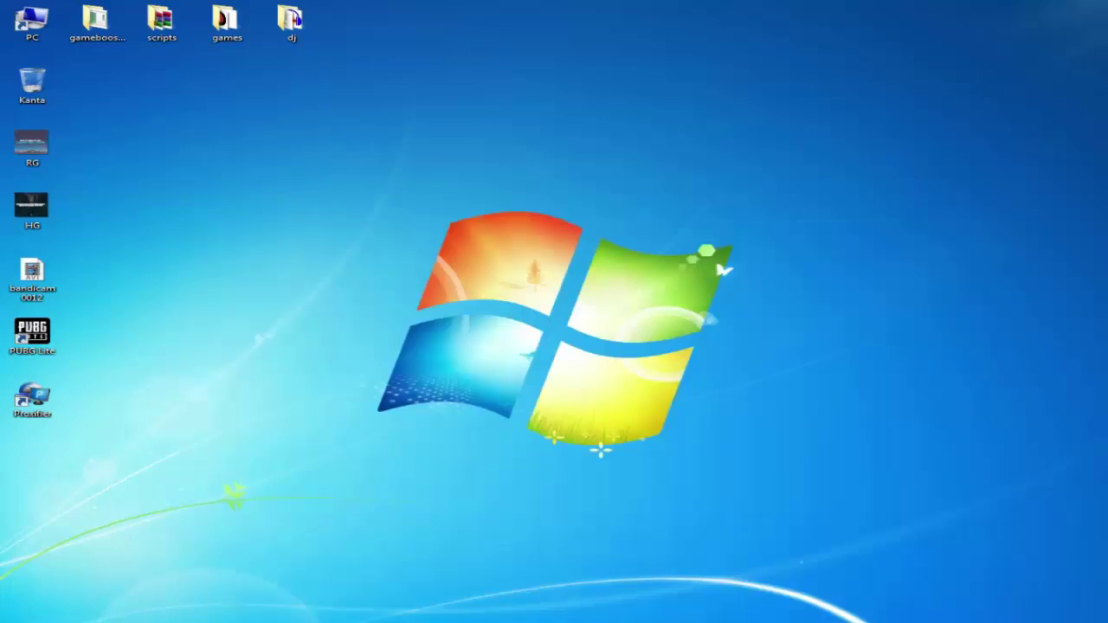
click(859, 622)
click(833, 622)
click(859, 622)
click(859, 622)
click(859, 622)
click(859, 622)
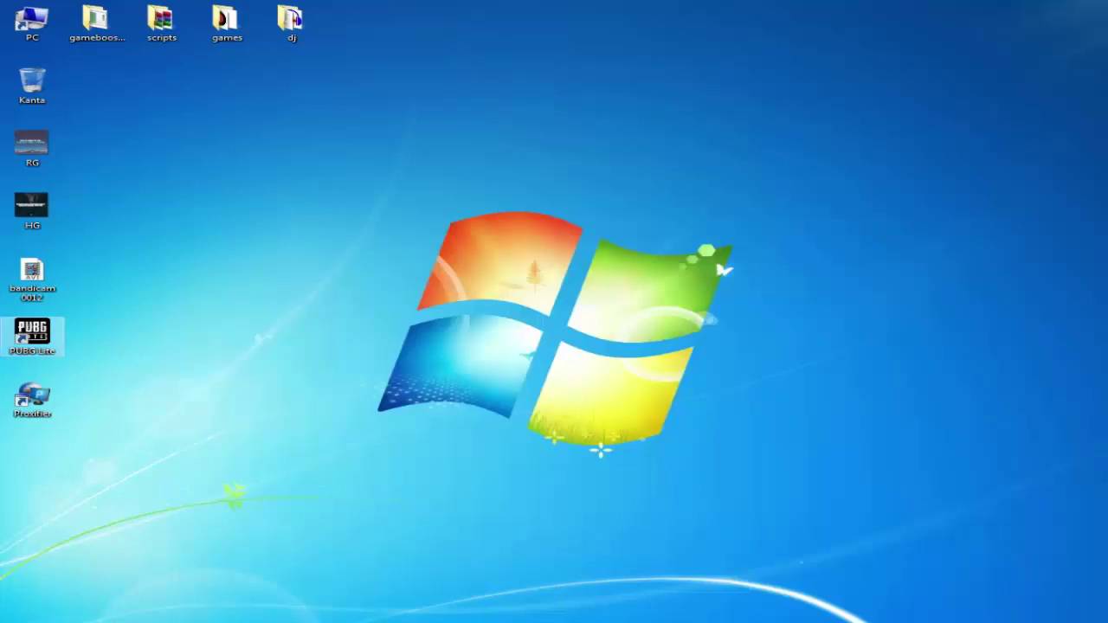
- Start the PUBG Lite launcher from the desktop
click(32, 336)
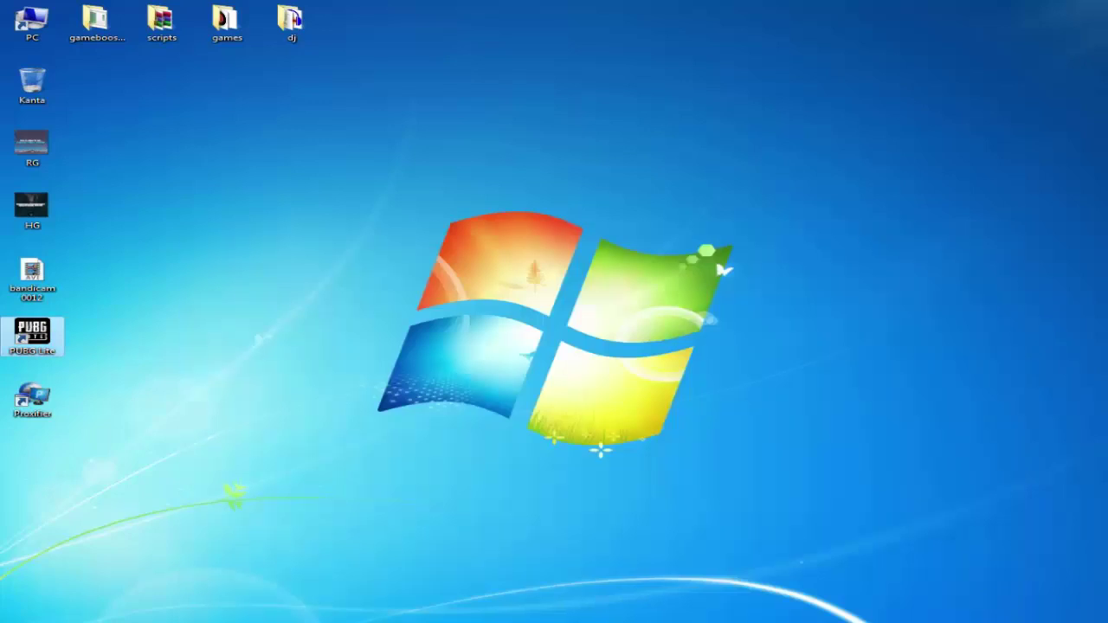